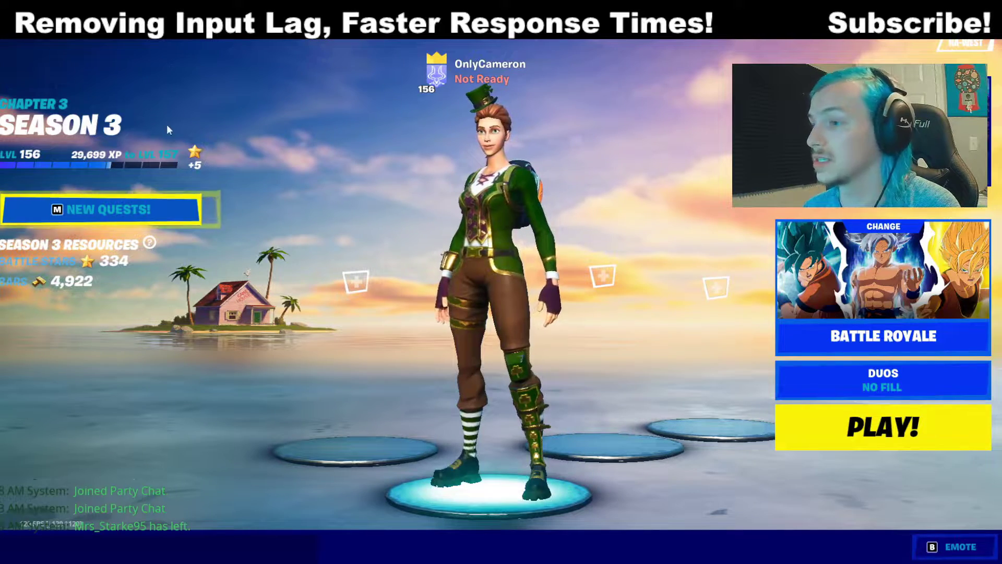
Step: From the Friends panel menu, open Fortnite's video settings and switch Window Mode to Fullscreen
left_click(18, 20)
left_click(5, 475)
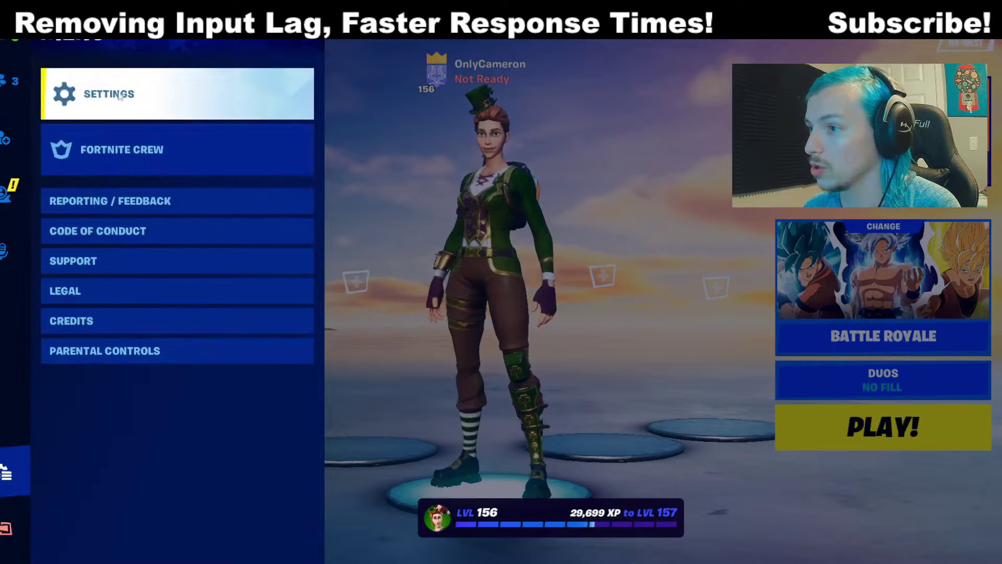
left_click(100, 96)
left_click(255, 86)
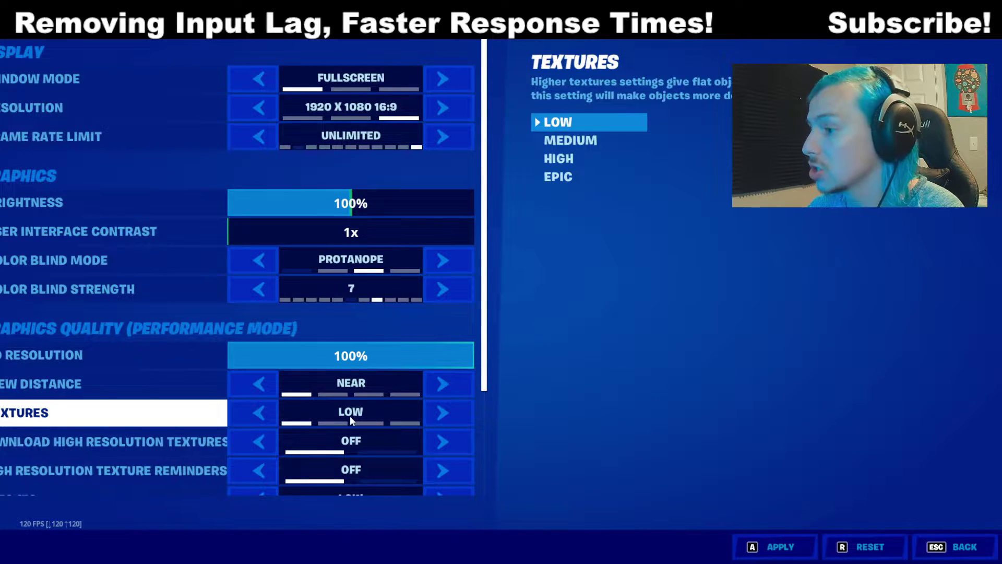
Step: Raise Textures to Medium and step Rendering Mode past DirectX 12 (Beta) to DirectX 11
left_click(437, 412)
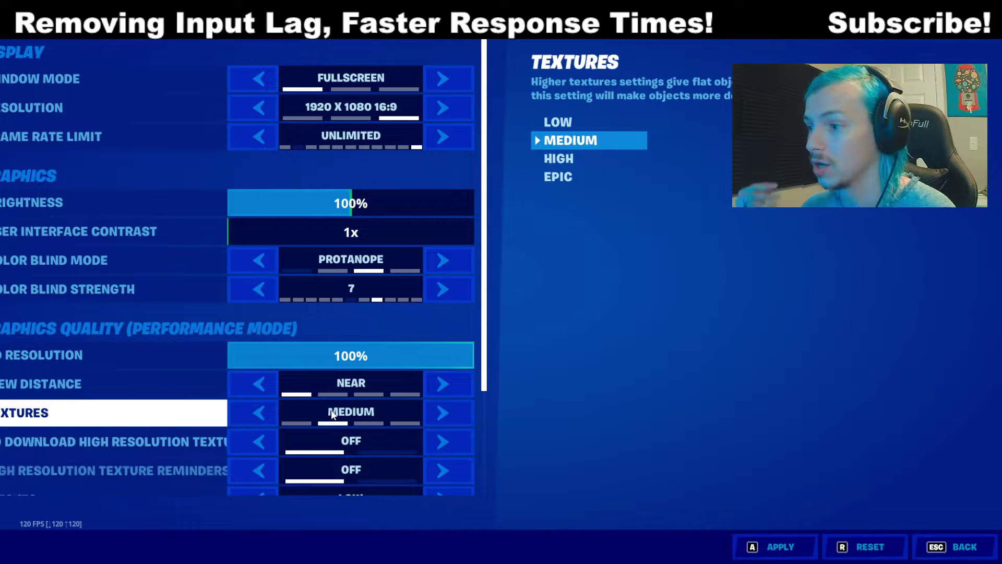
scroll(332, 414, "down", 3)
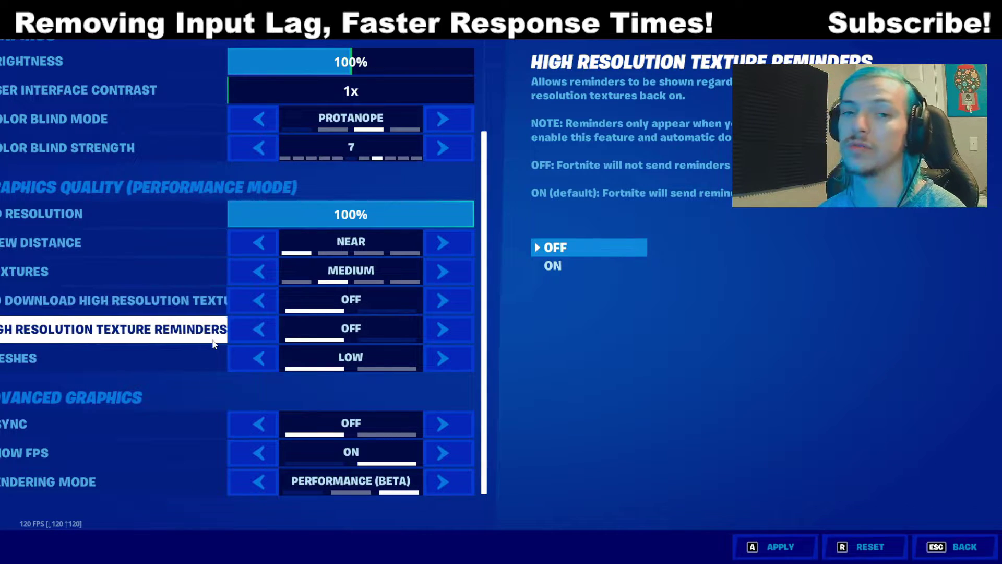
left_click(271, 484)
left_click(268, 490)
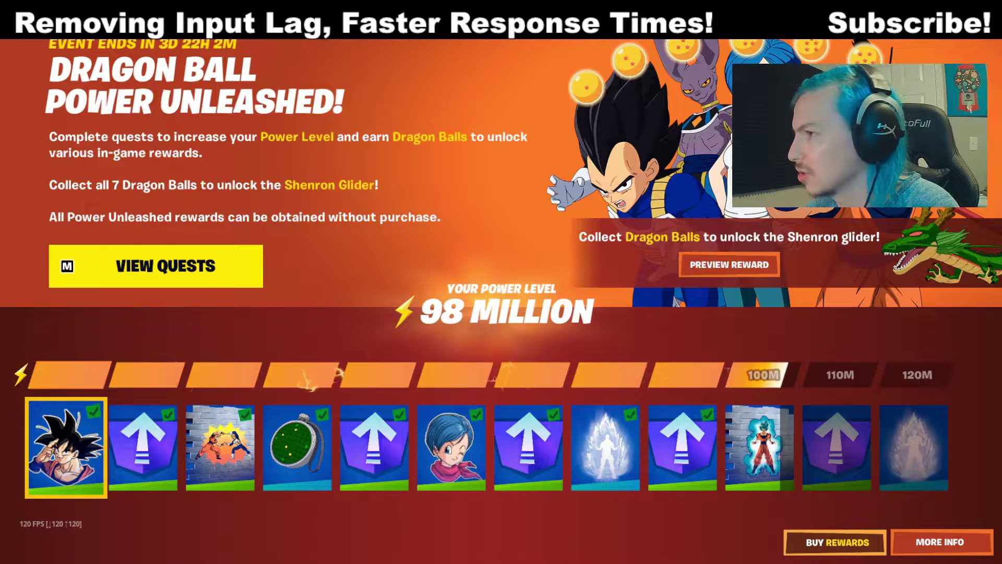
Step: Reopen video settings and review Graphics Quality and Advanced Graphics, with NVIDIA Reflex at On + Boost
key("Escape")
left_click(5, 474)
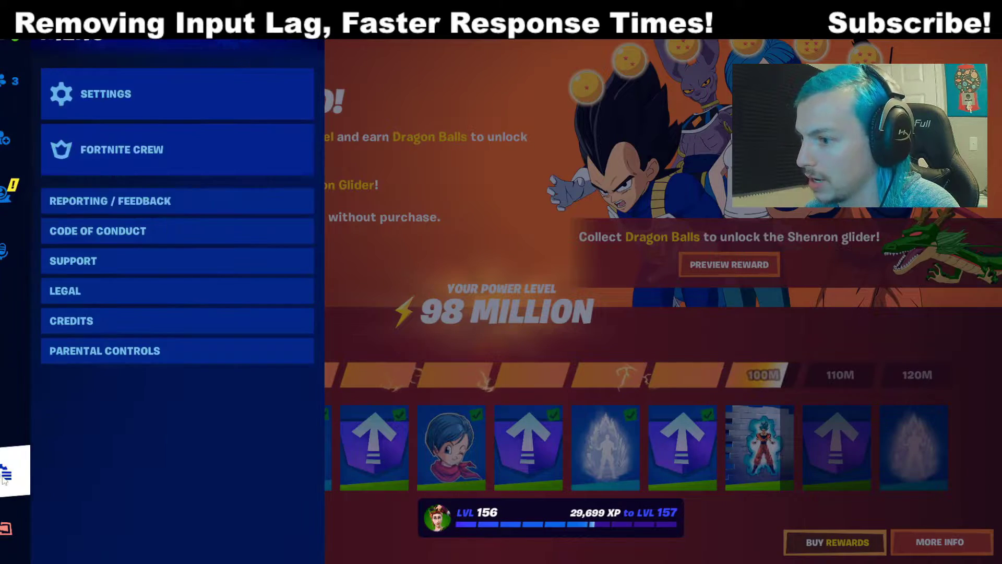
left_click(178, 93)
scroll(359, 373, "down", 3)
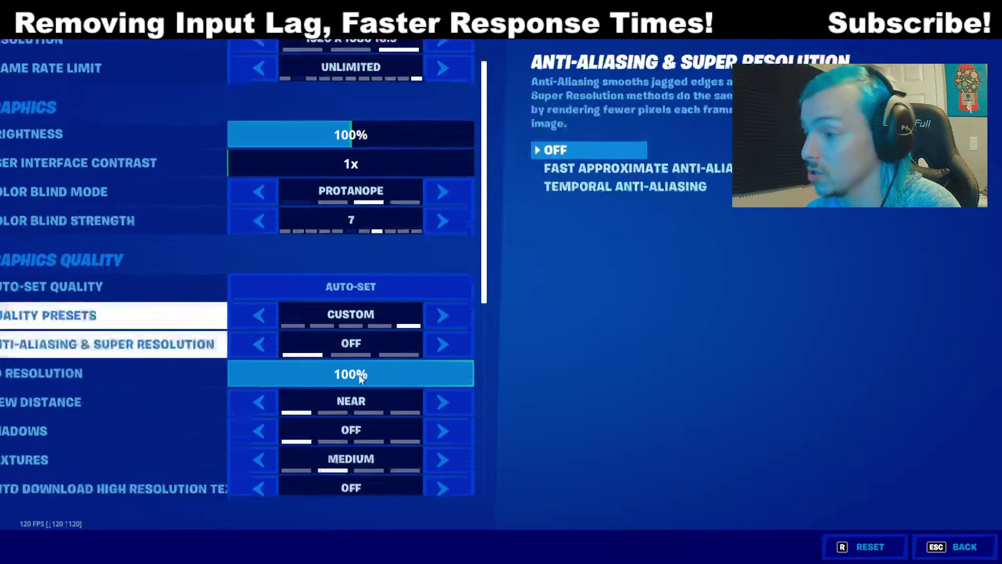
scroll(359, 376, "down", 5)
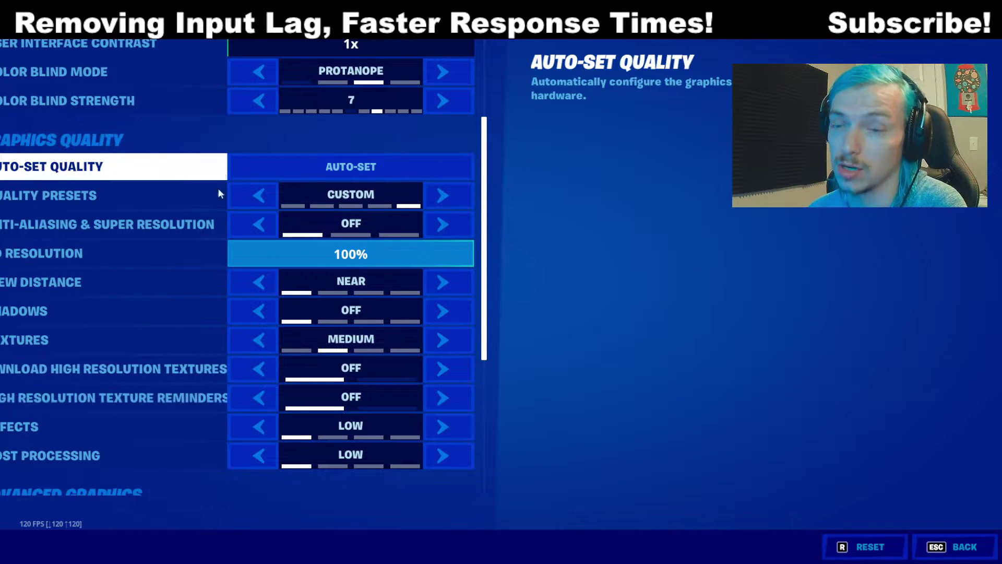
scroll(233, 340, "down", 1)
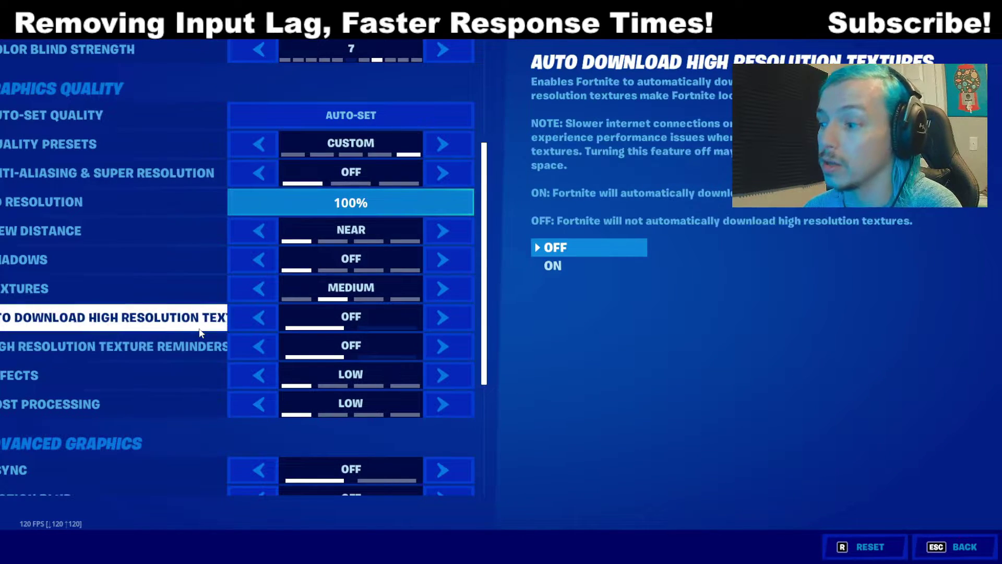
scroll(199, 332, "down", 2)
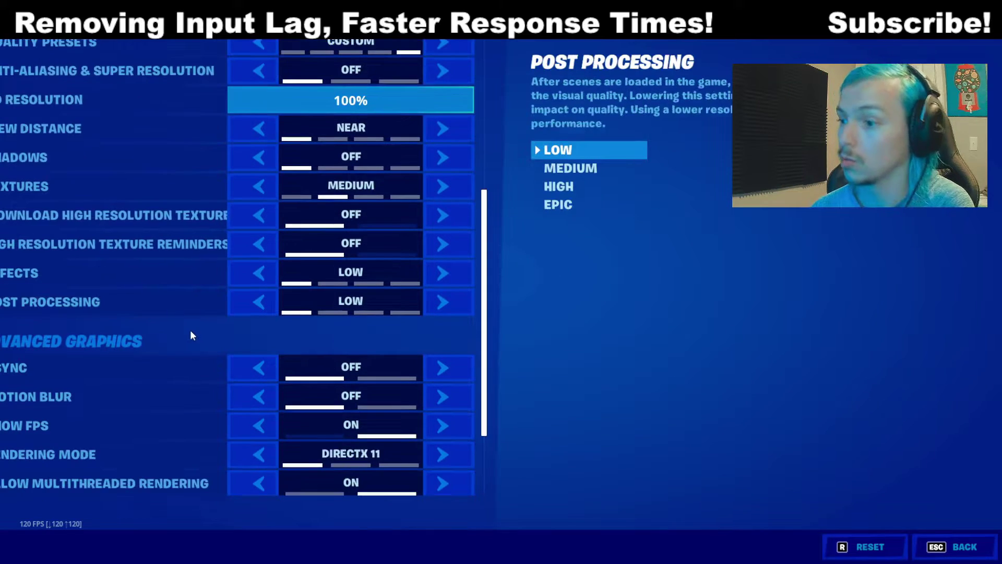
scroll(190, 335, "down", 1)
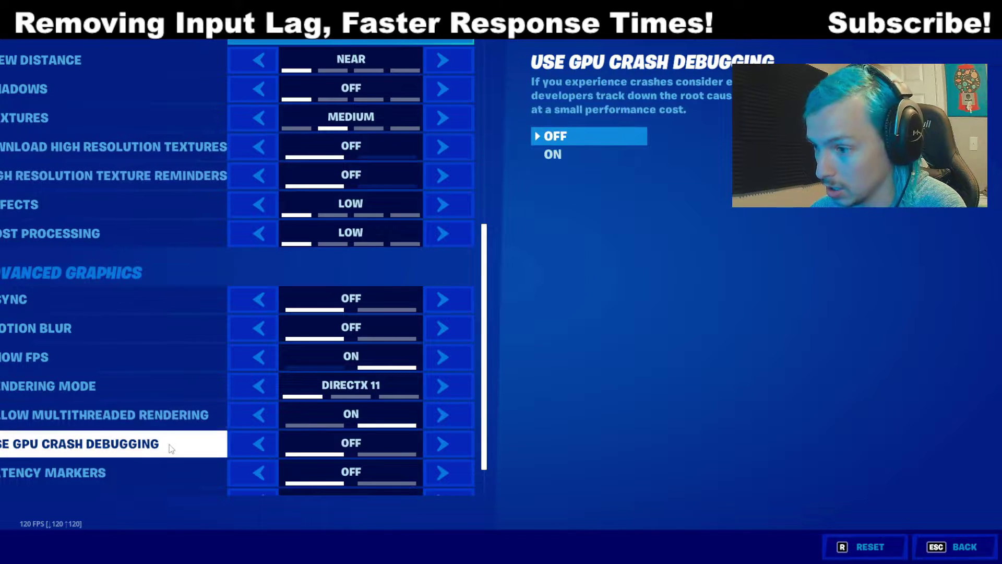
scroll(169, 443, "down", 2)
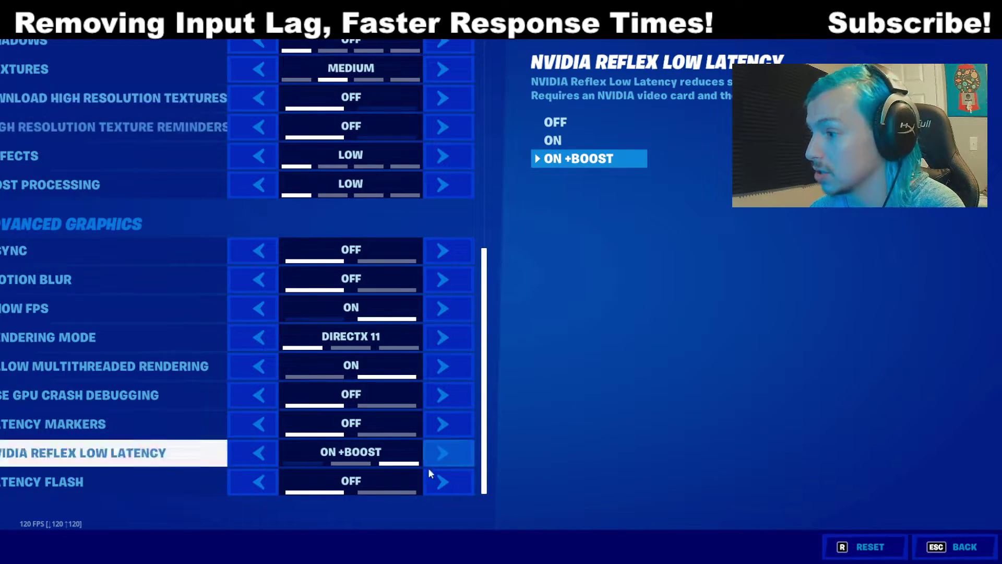
Step: Set Rendering Mode to Performance (Beta), apply and confirm the restart notice, then exit to desktop
left_click(442, 339)
left_click(442, 339)
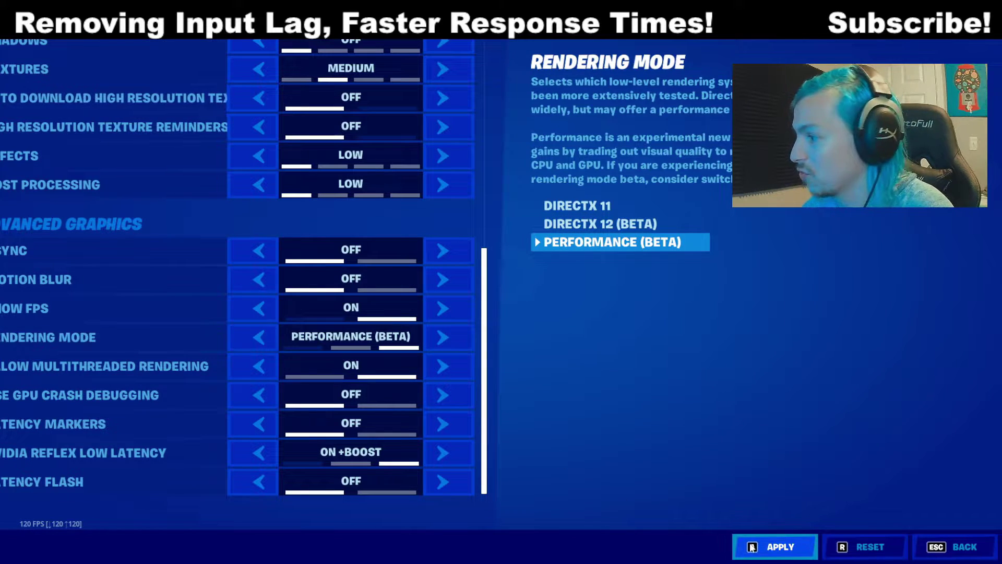
left_click(773, 546)
left_click(694, 408)
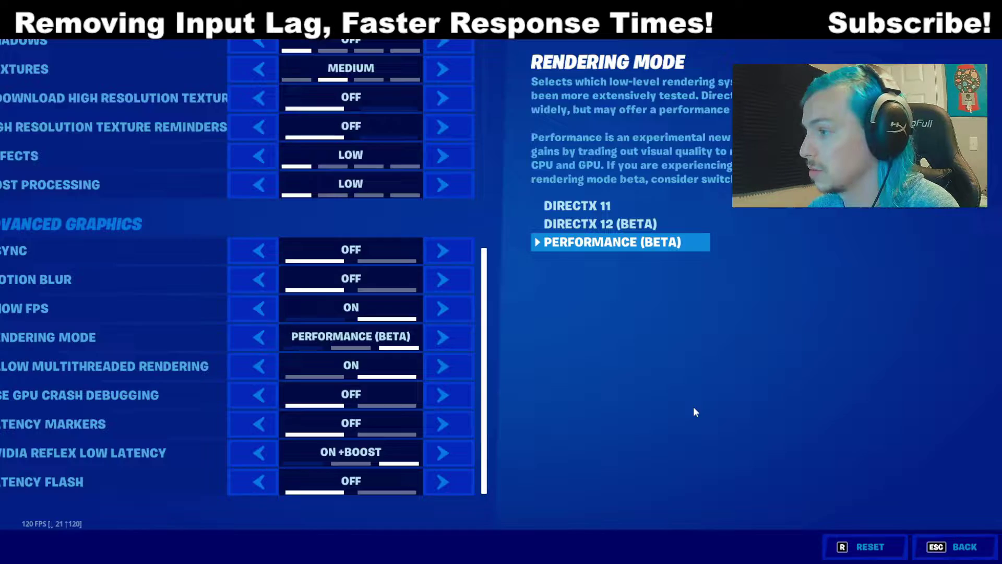
scroll(456, 471, "up", 5)
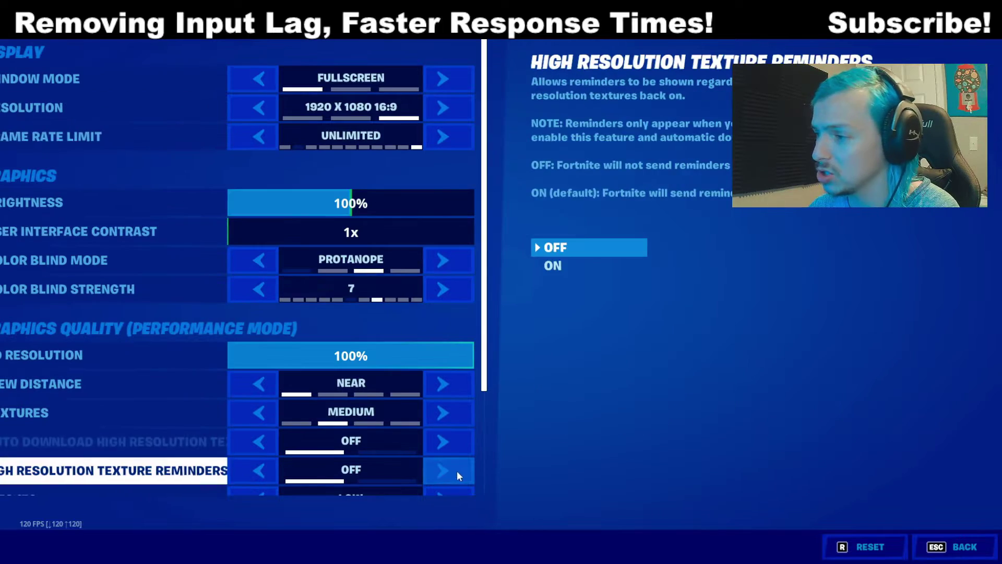
scroll(408, 335, "down", 3)
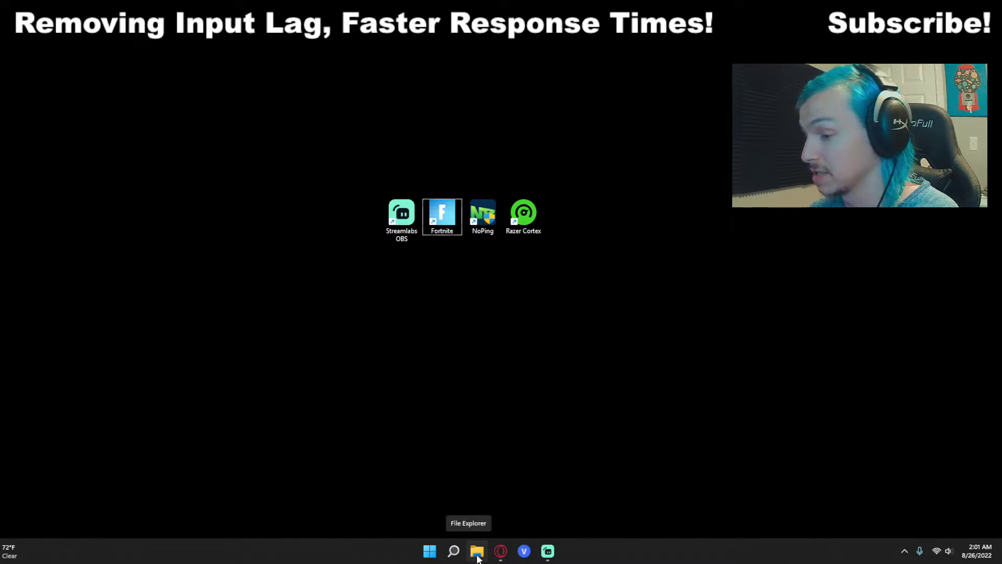
Step: Open File Explorer on the Local Disk (C:) drive
left_click(478, 553)
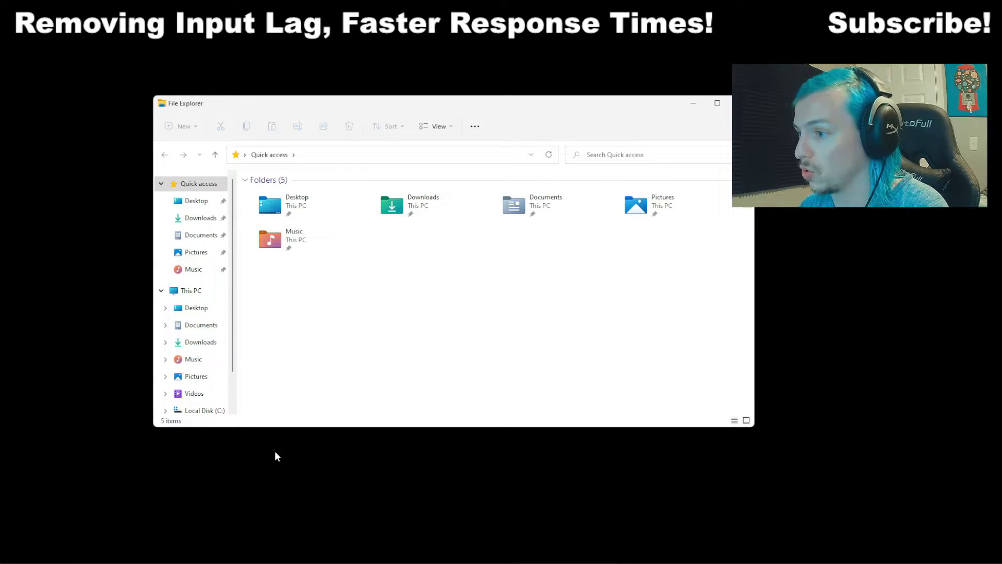
scroll(177, 300, "down", 1)
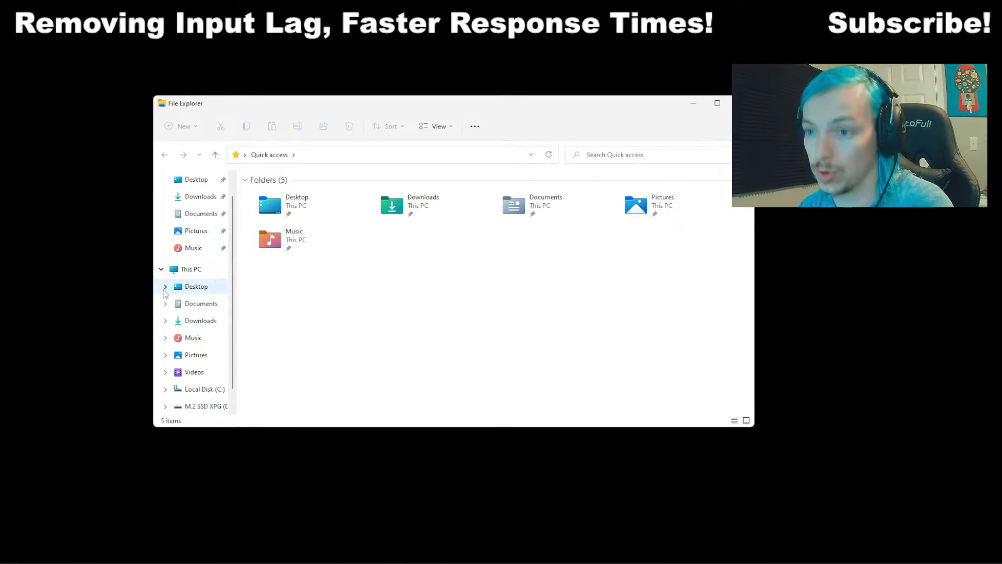
scroll(175, 350, "down", 2)
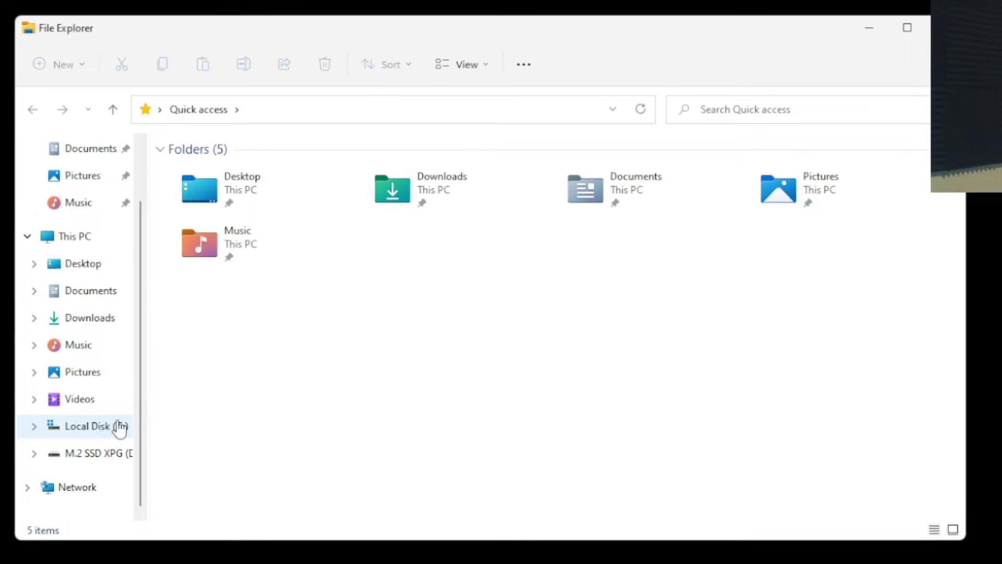
left_click(120, 426)
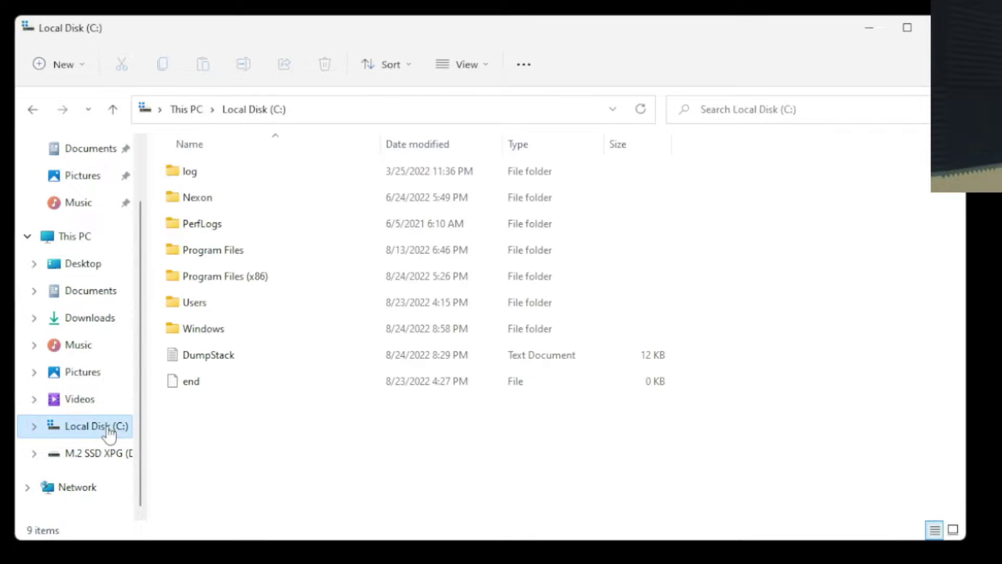
Step: Browse to Program Files\Epic Games\Fortnite\FortniteGame\Binaries\Win64 and select FortniteClient-Win64-Shipping
double_click(215, 254)
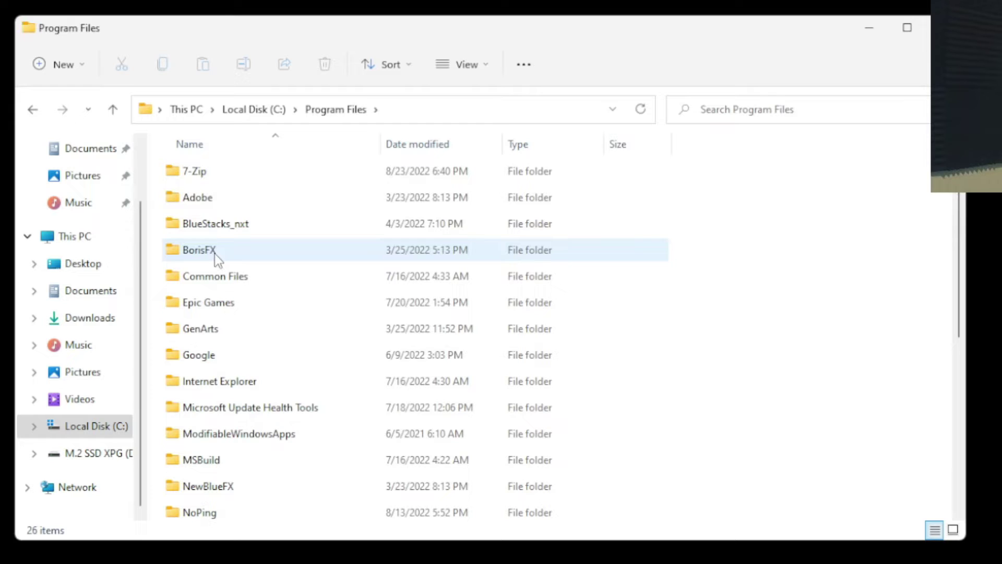
double_click(206, 306)
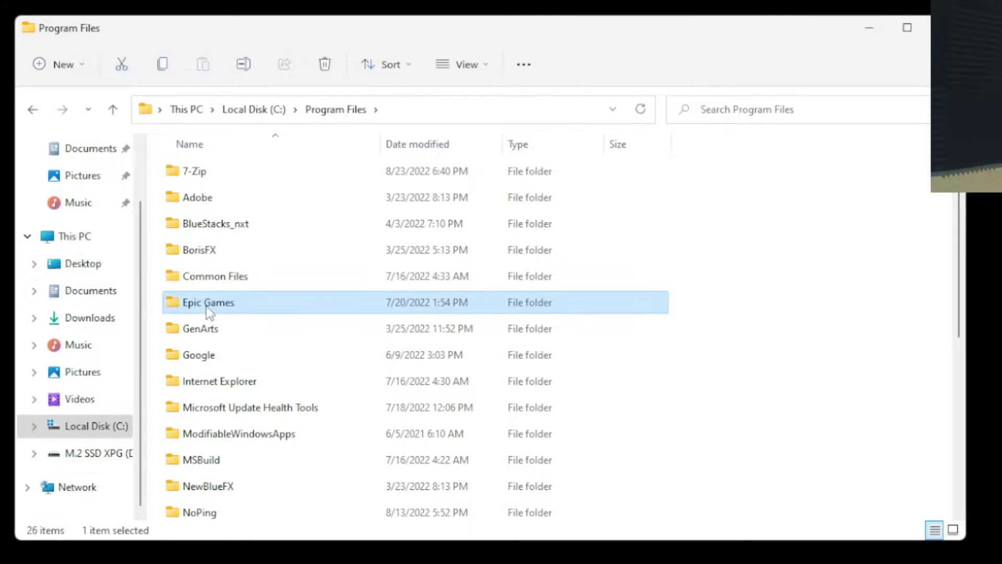
double_click(197, 174)
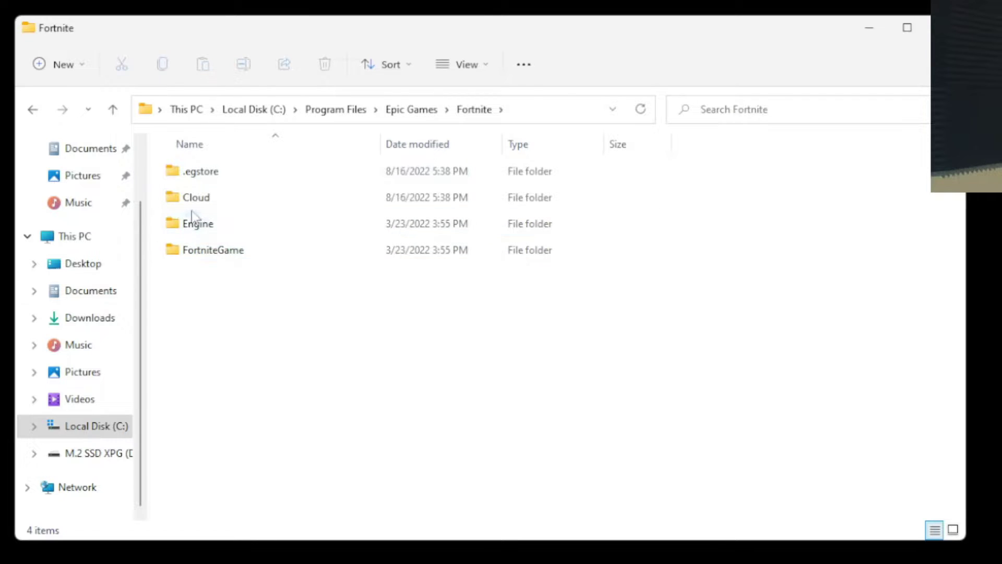
double_click(210, 251)
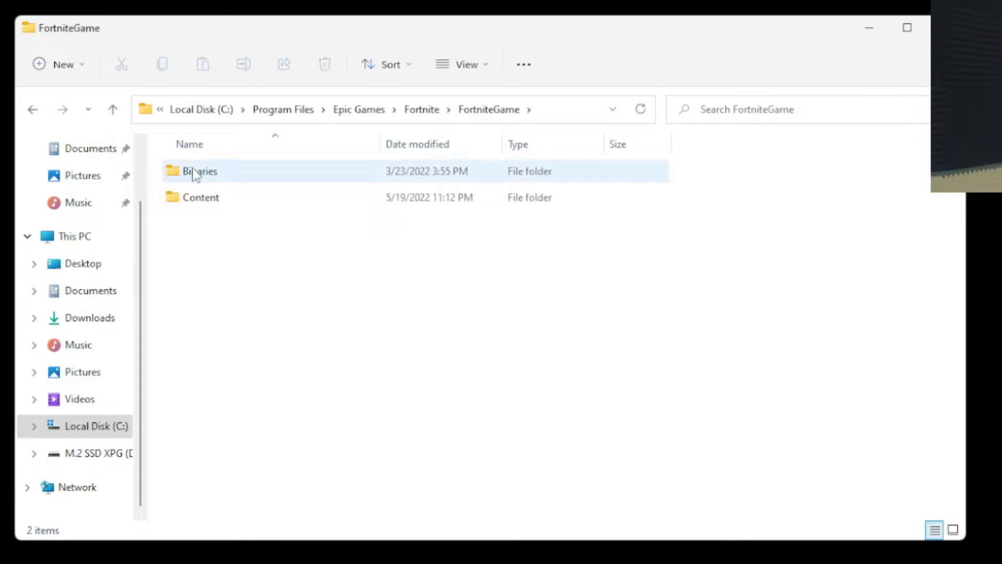
double_click(194, 171)
double_click(208, 200)
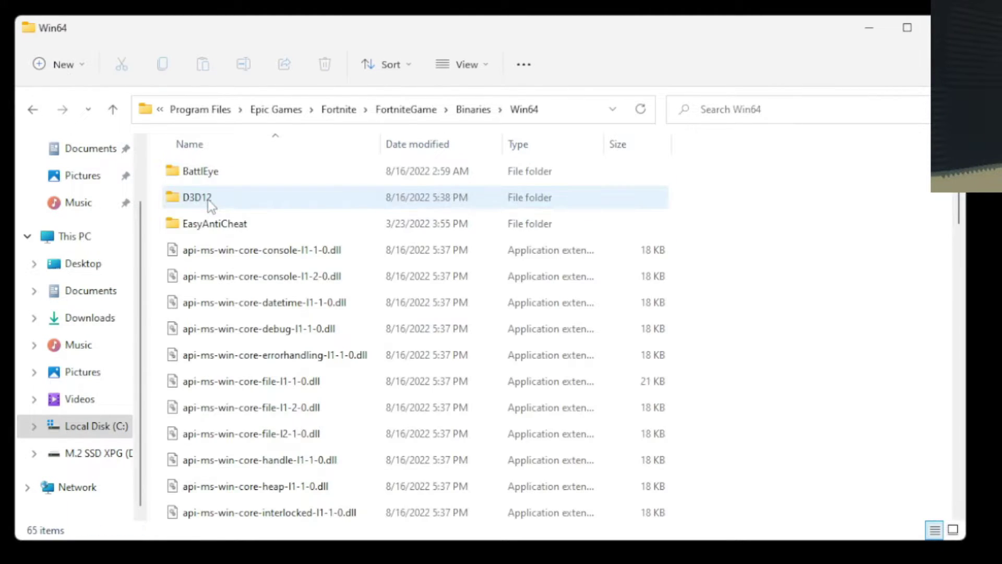
scroll(255, 248, "down", 15)
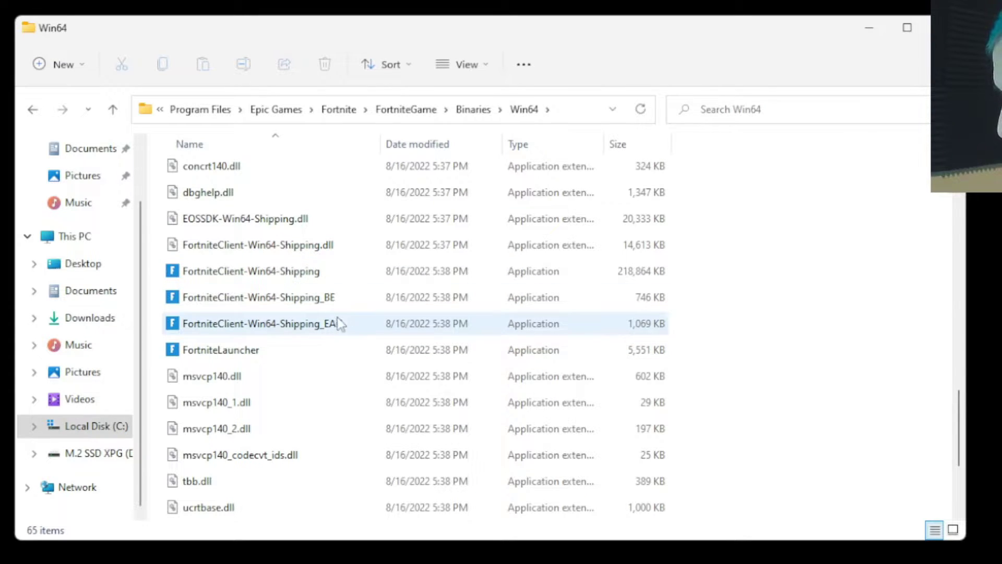
left_click(249, 274)
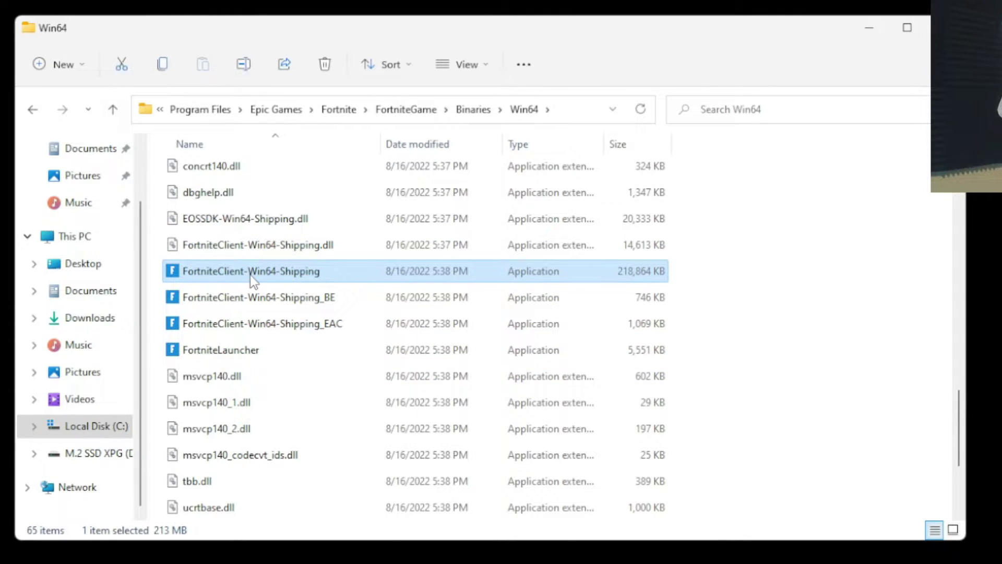
Step: Tick Disable fullscreen optimizations on the Compatibility tab of FortniteClient-Win64-Shipping's Properties
right_click(250, 272)
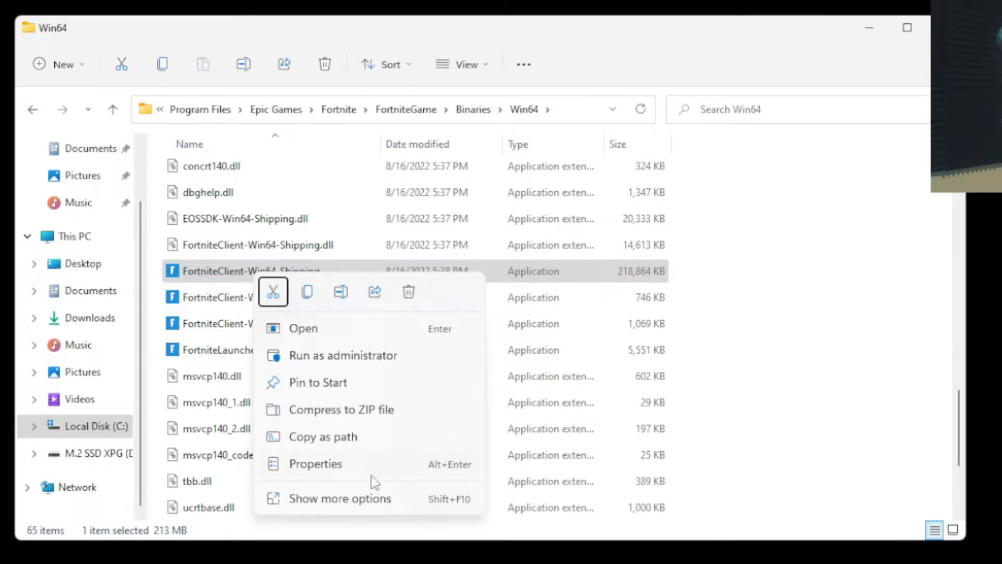
left_click(334, 464)
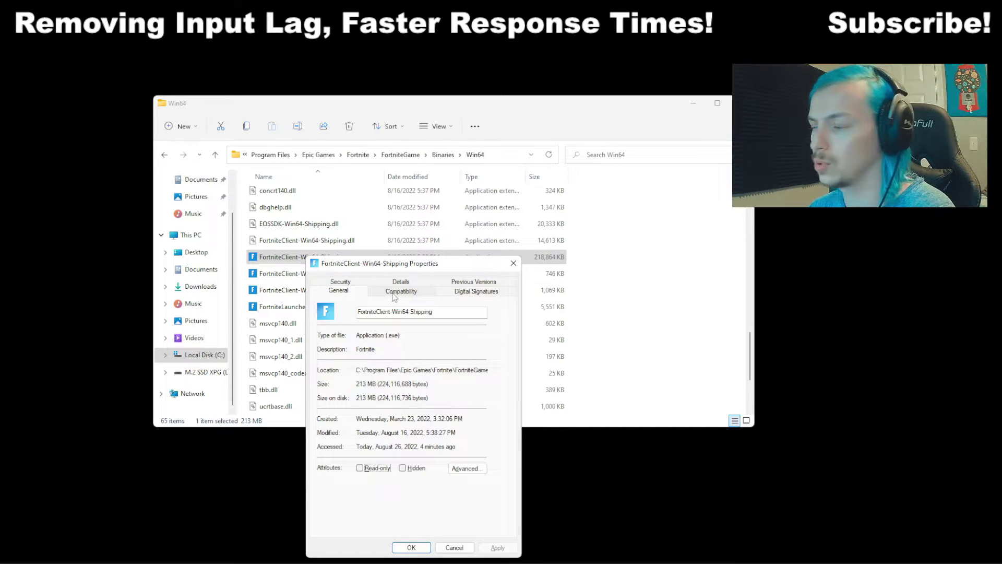
left_click(394, 295)
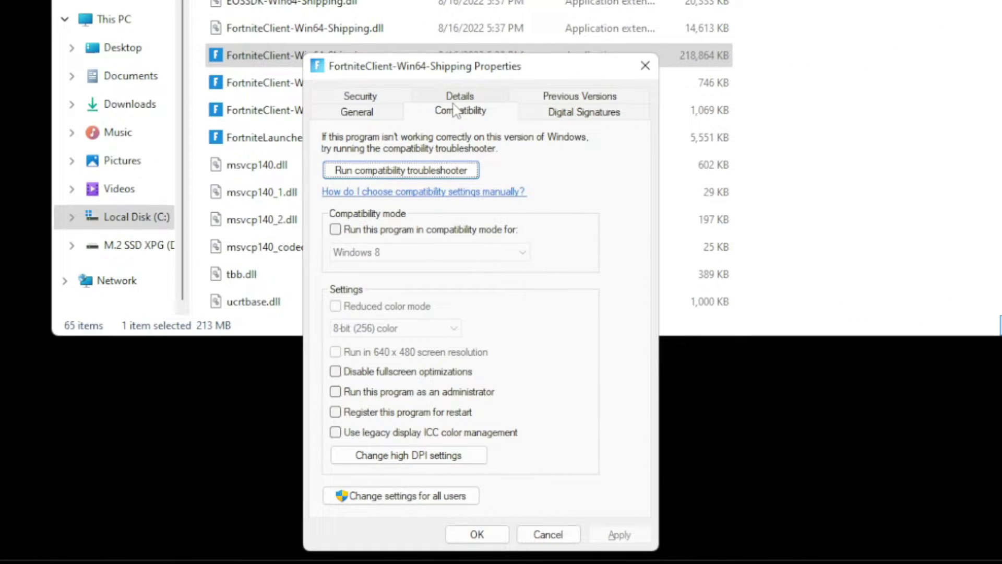
left_click(457, 116)
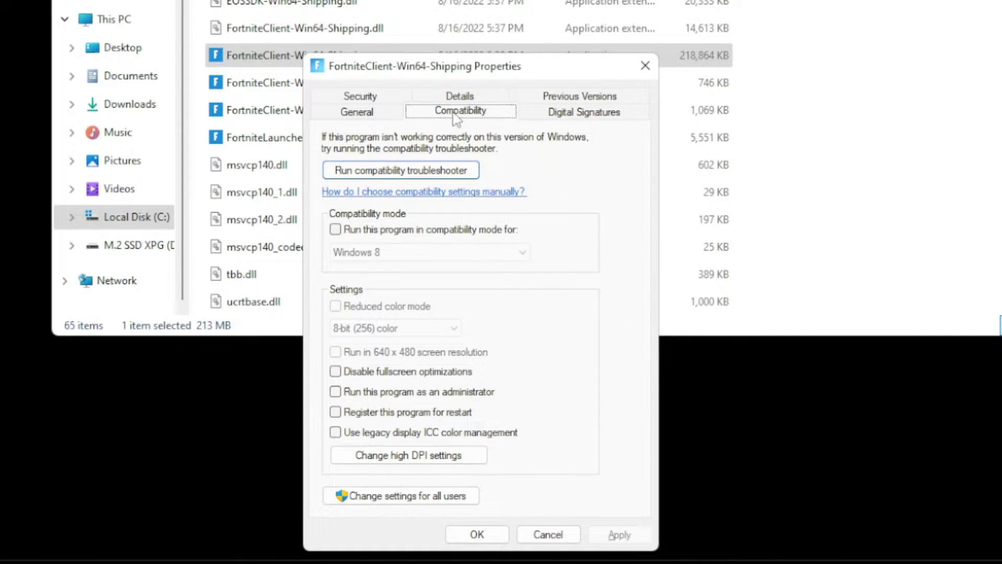
left_click(385, 108)
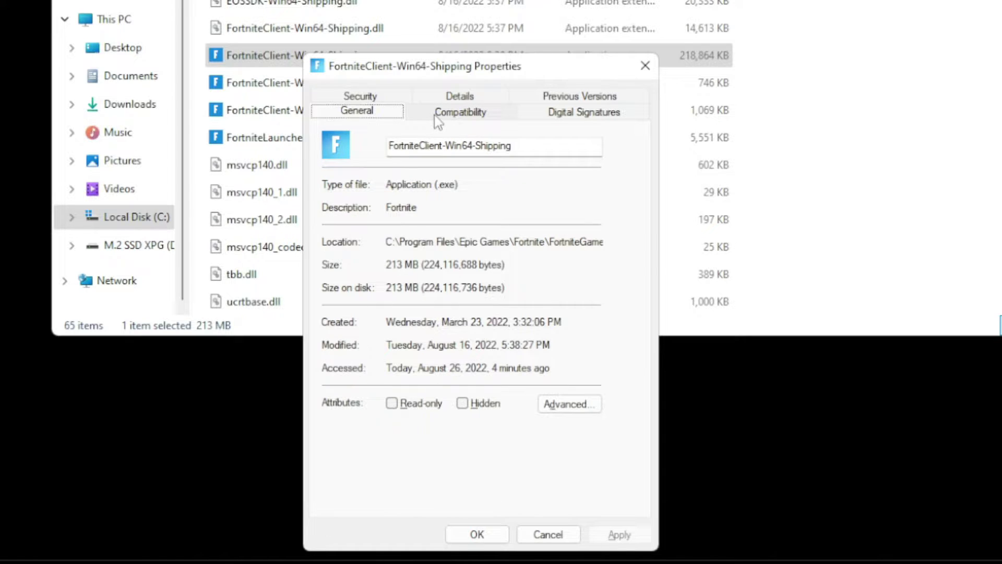
left_click(436, 115)
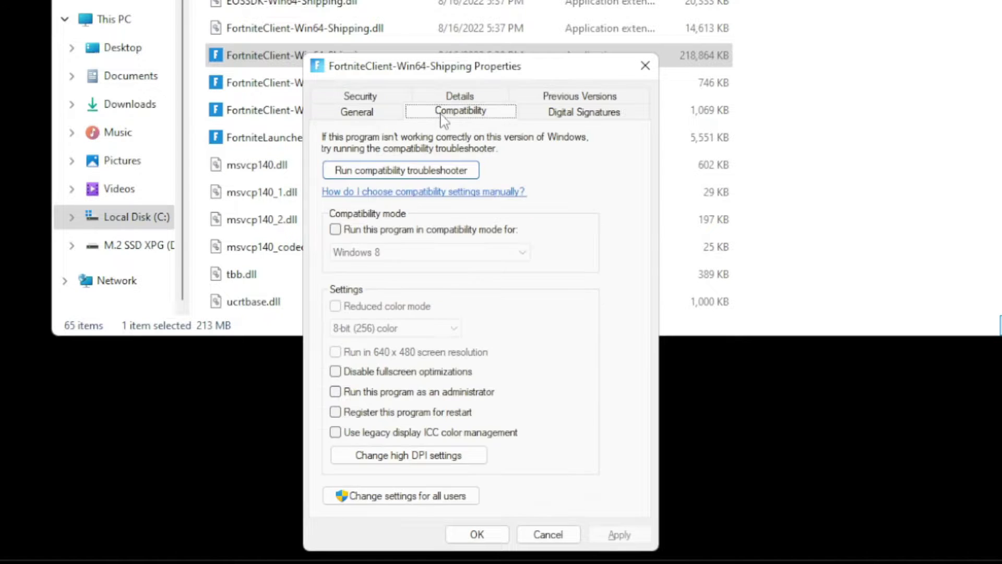
left_click(335, 372)
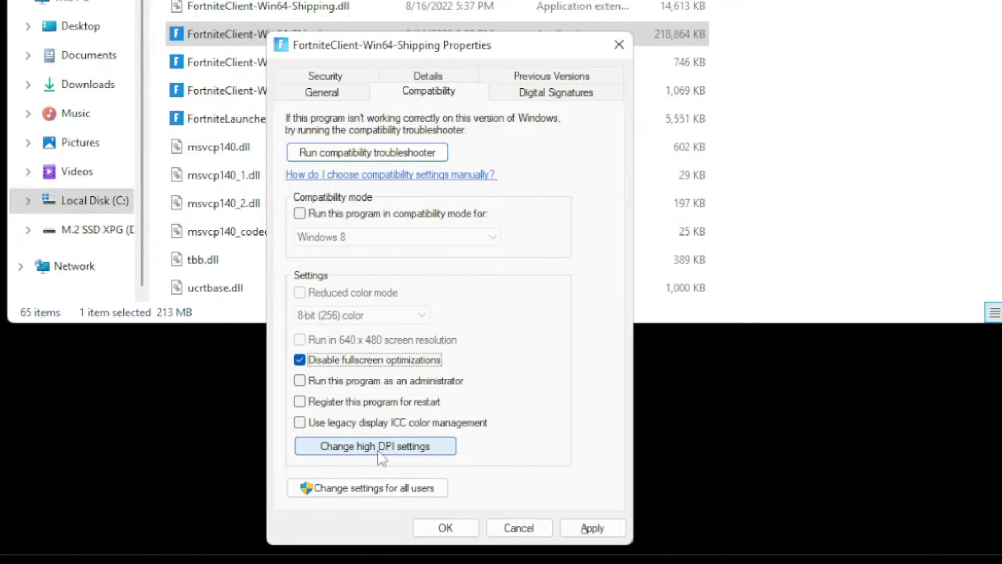
Step: Enable Override high DPI scaling behavior (Application), apply and OK the changes, then close Explorer
left_click(380, 450)
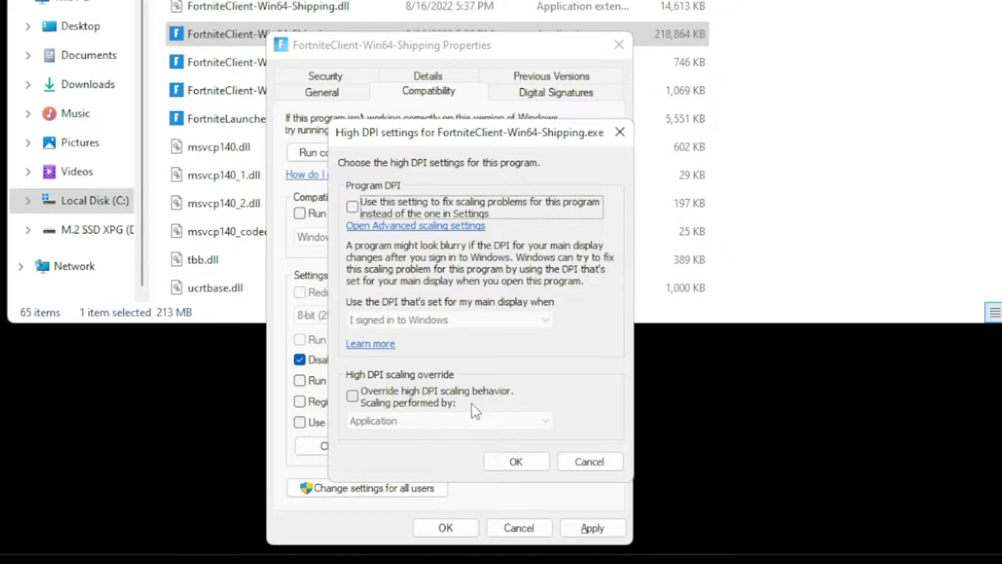
left_click(352, 397)
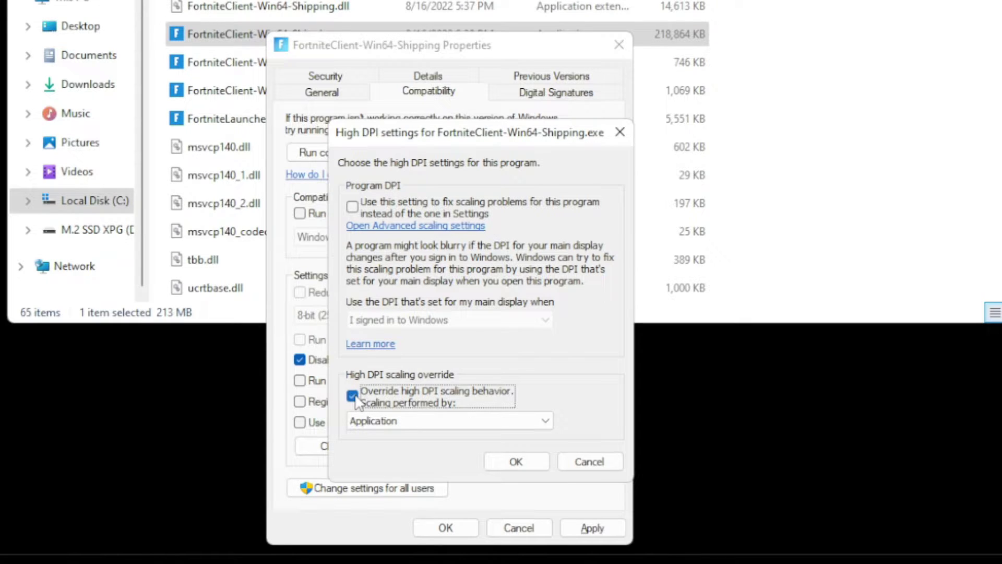
left_click(516, 463)
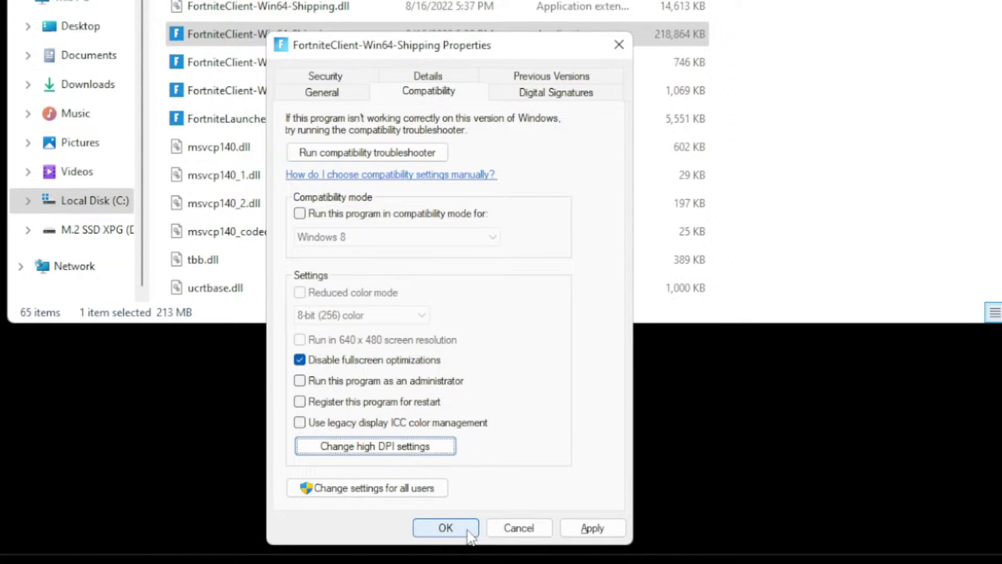
left_click(607, 530)
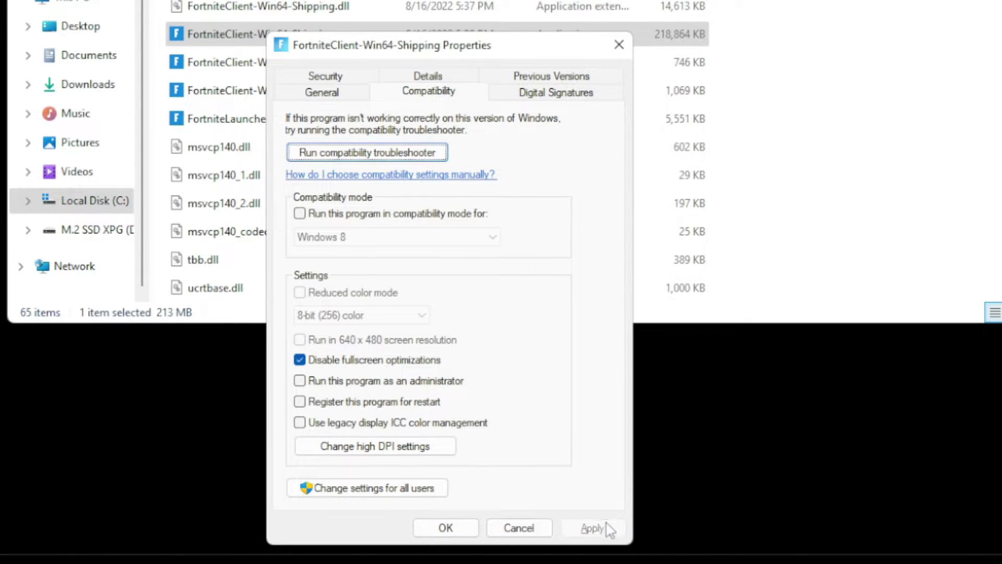
left_click(445, 528)
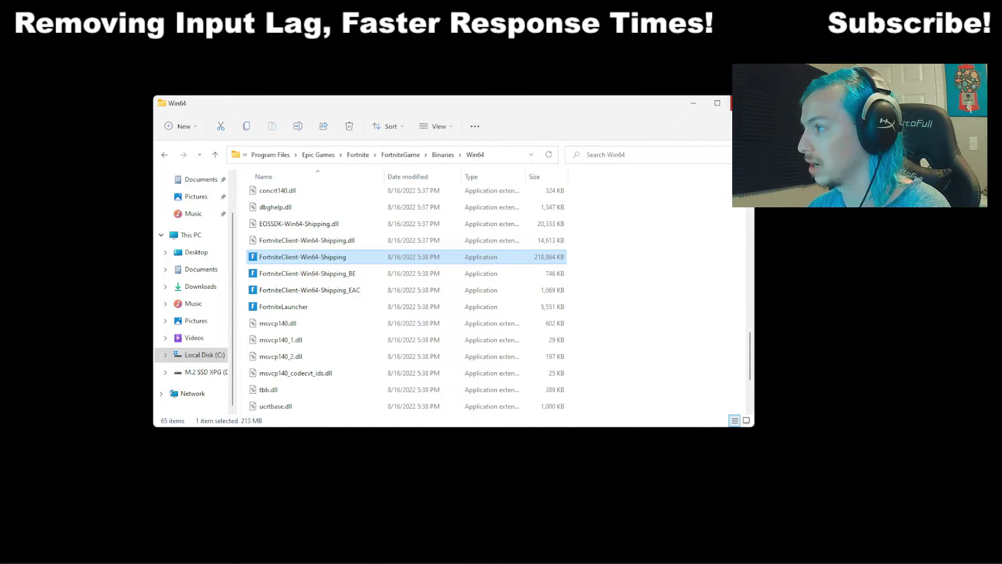
left_click(737, 103)
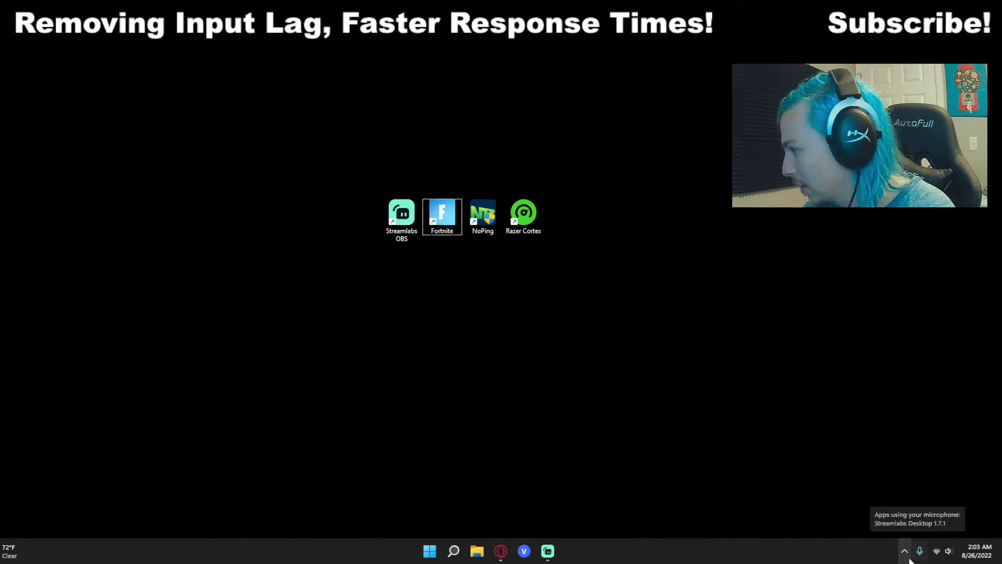
Step: Uncheck Minimize To System Tray in the Epic Games Launcher settings and close the launcher
left_click(906, 553)
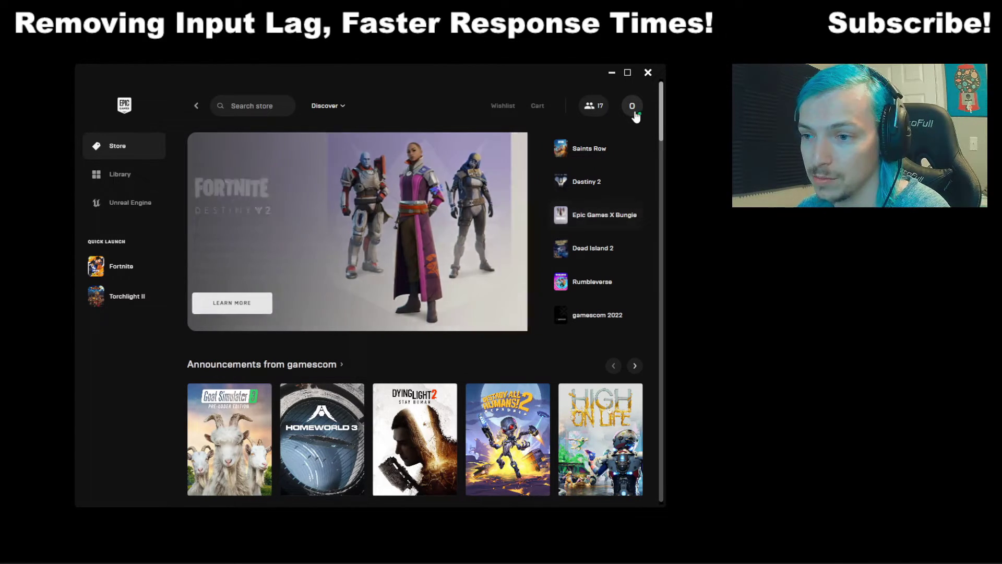
left_click(638, 107)
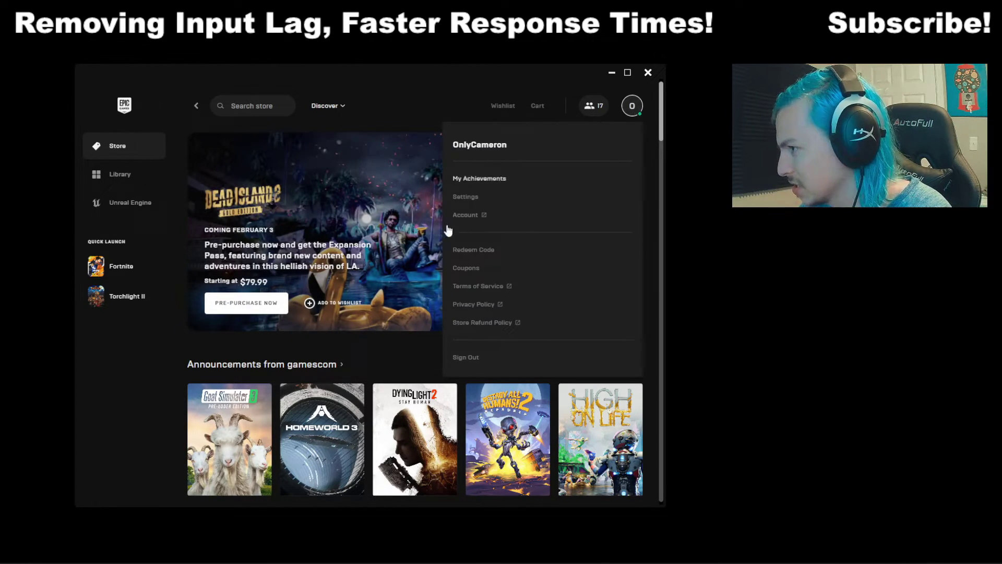
left_click(472, 201)
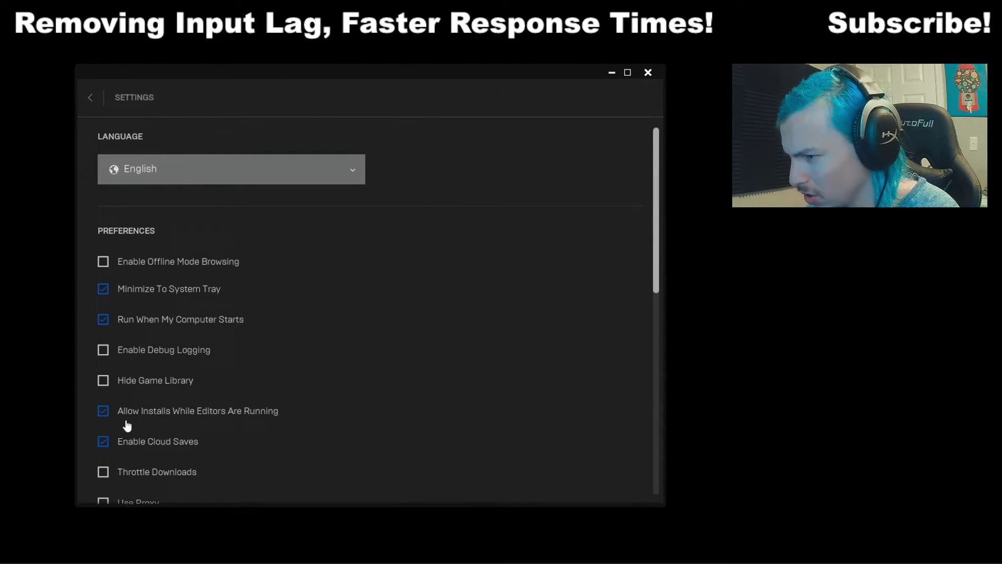
left_click(106, 292)
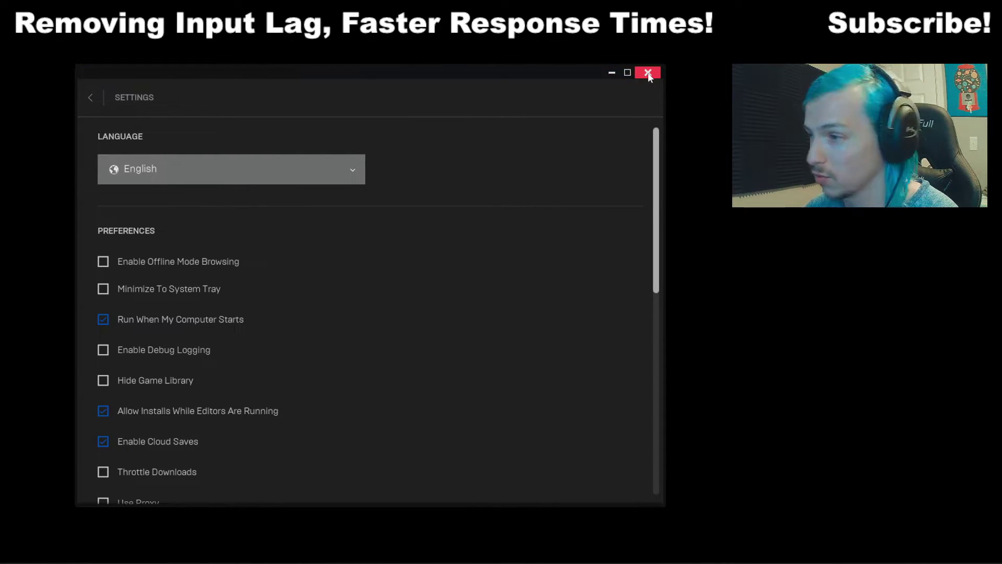
left_click(647, 73)
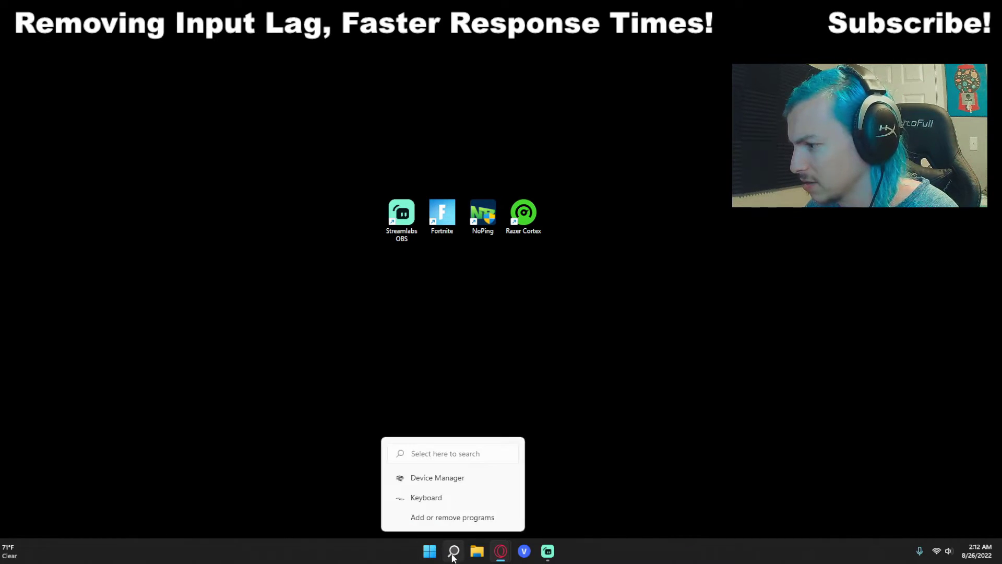
Step: Search Windows for 'device' and launch Device Manager
left_click(453, 550)
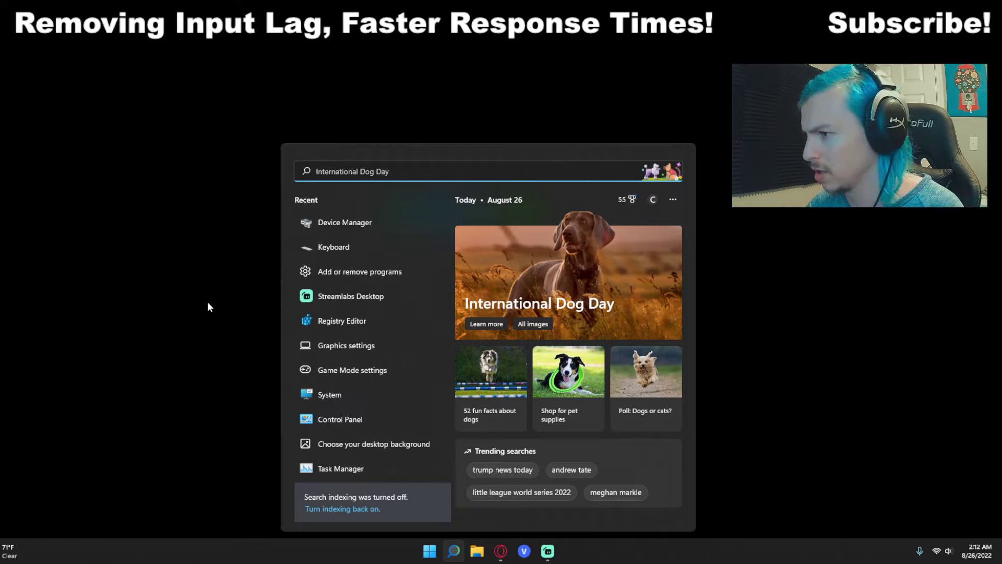
type("device")
key("Return")
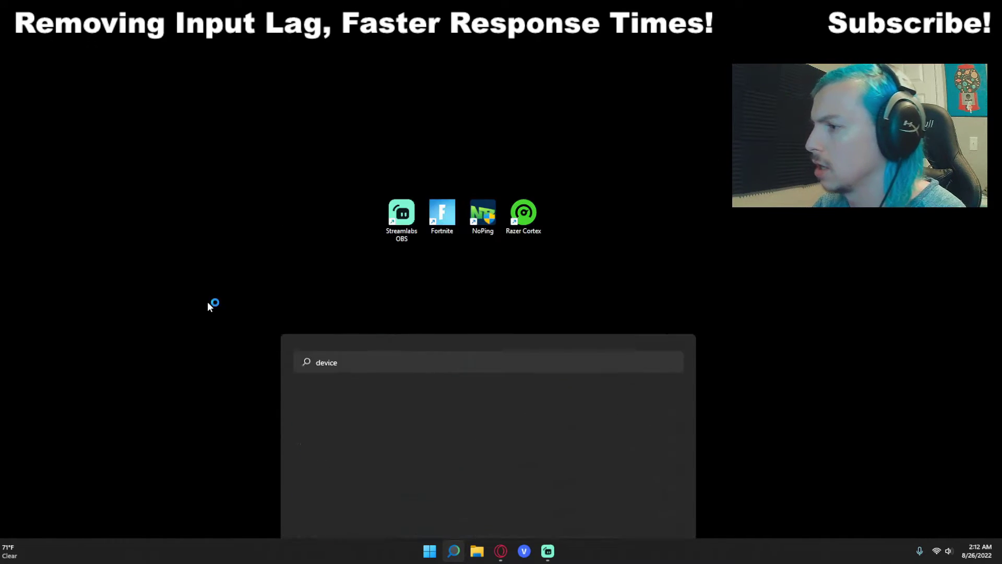
Step: Disable the High precision event timer under System devices from its Driver tab, confirming with Yes
left_click_drag(224, 25, 267, 168)
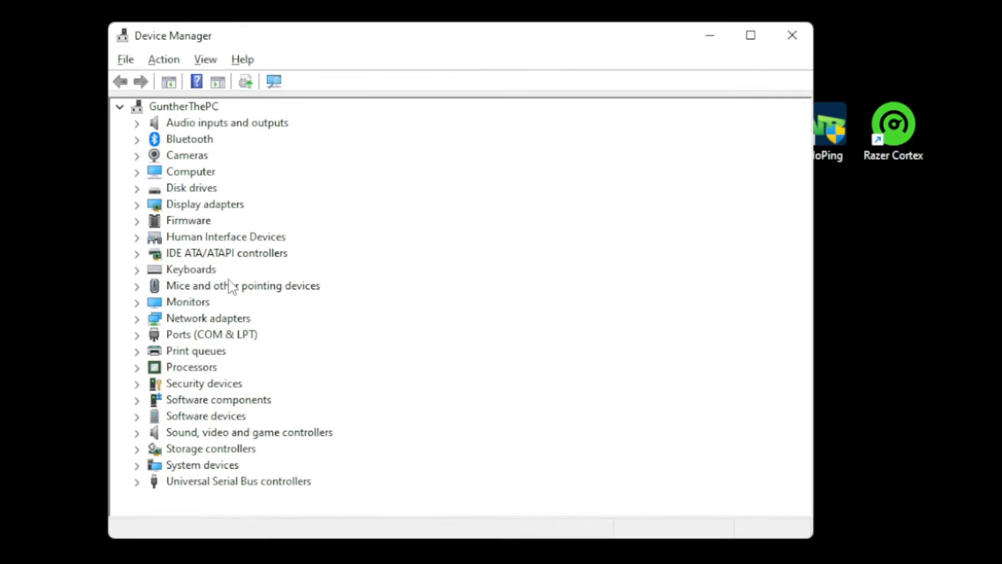
left_click(137, 465)
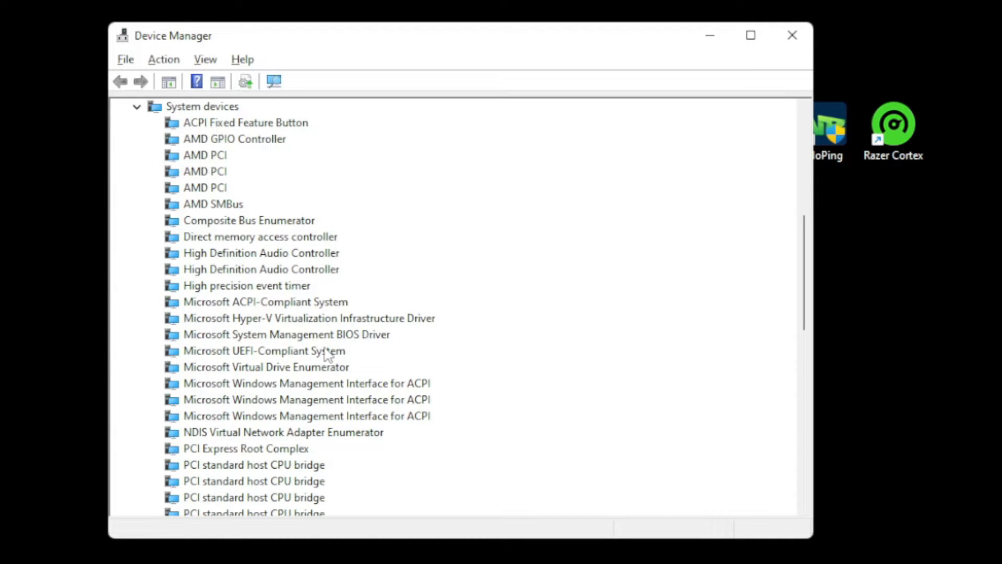
left_click(222, 288)
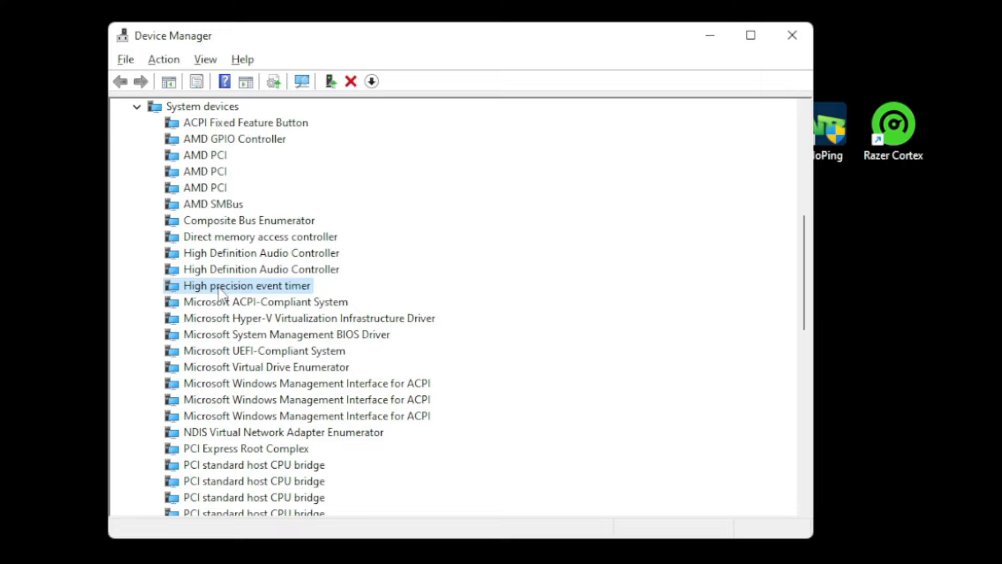
right_click(220, 288)
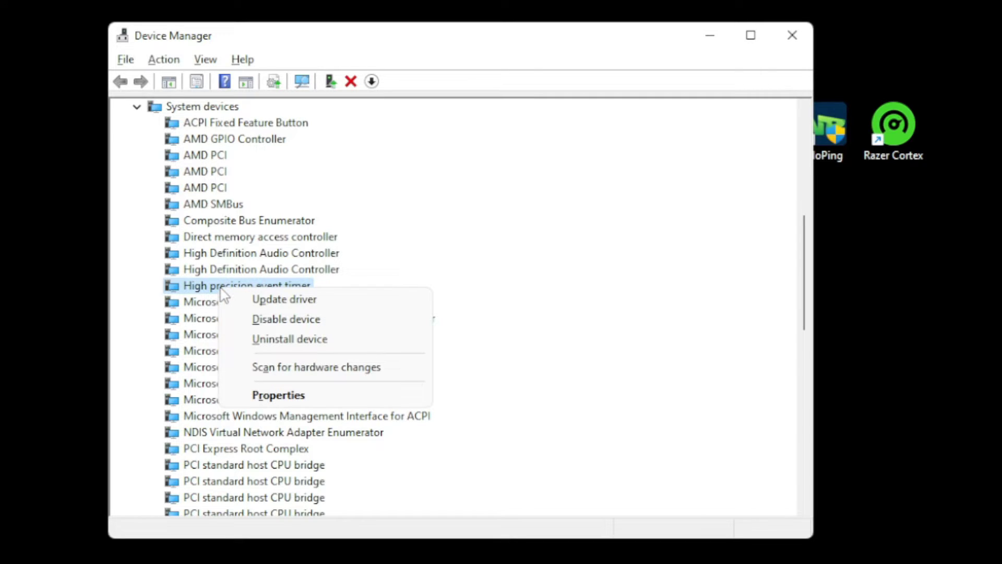
left_click(266, 398)
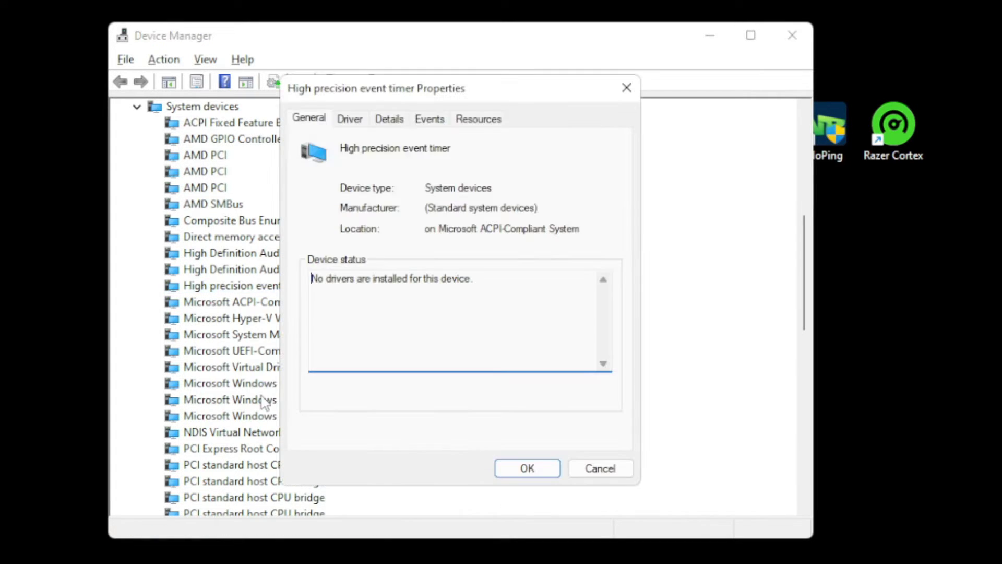
left_click(350, 120)
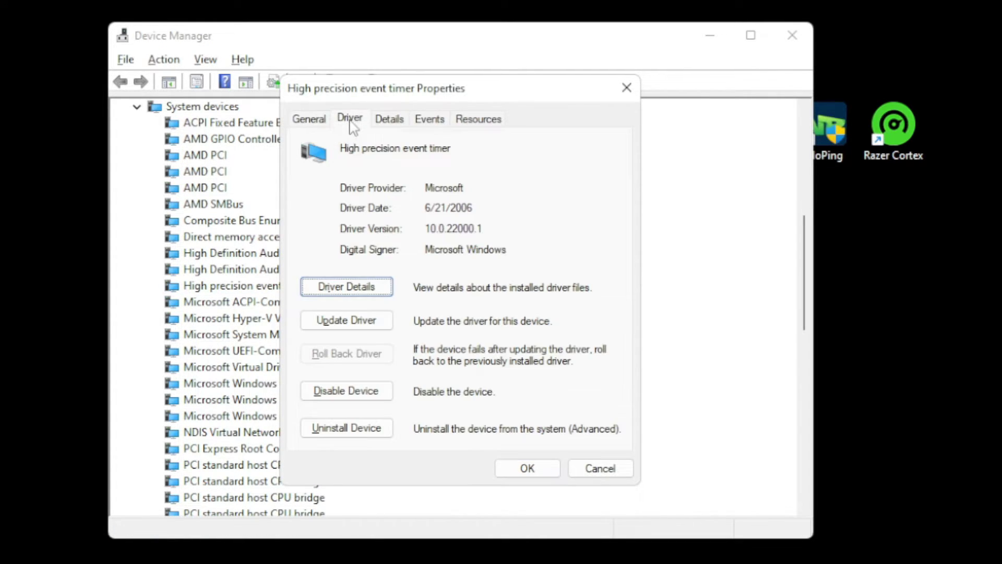
left_click(346, 392)
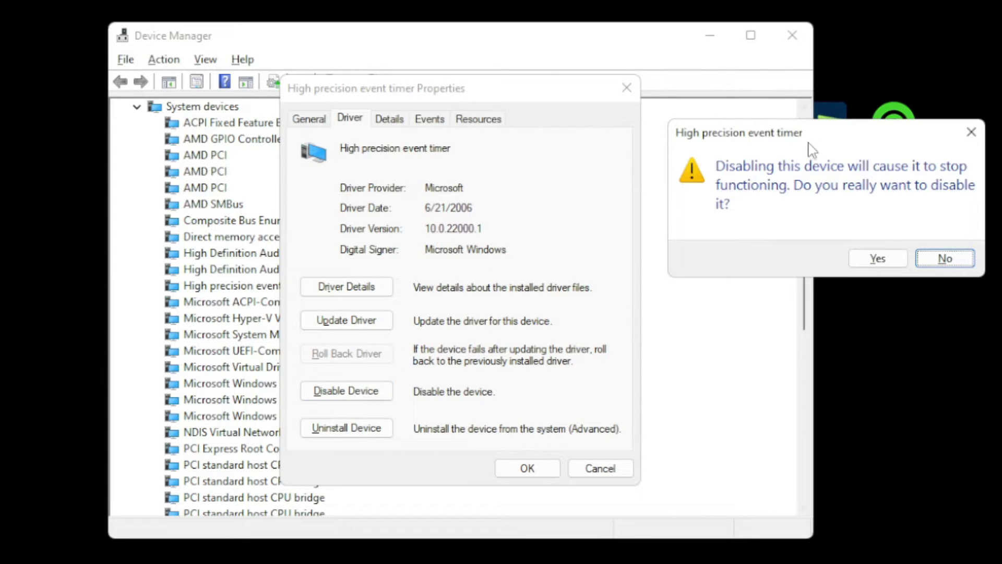
left_click_drag(812, 148, 478, 238)
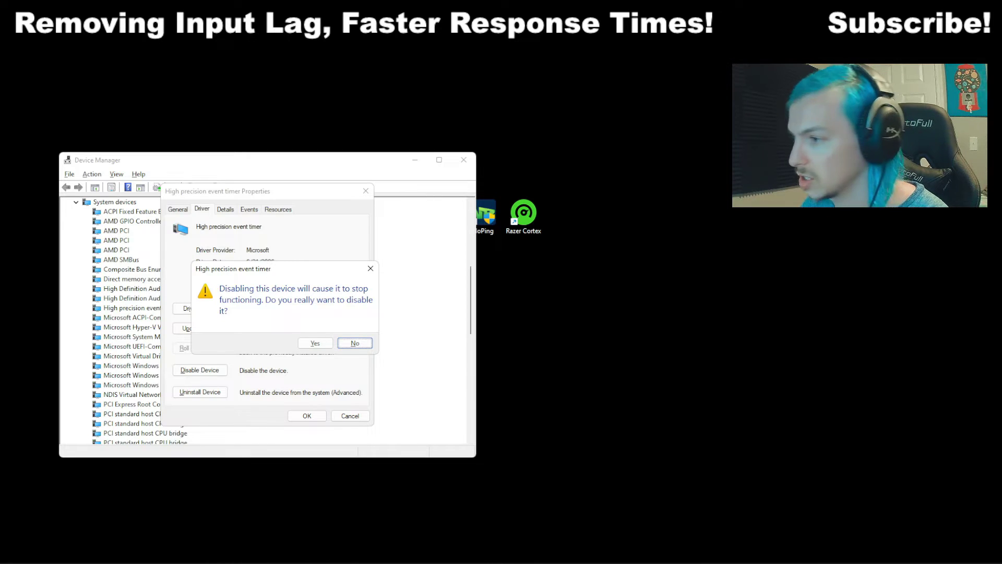
left_click(315, 344)
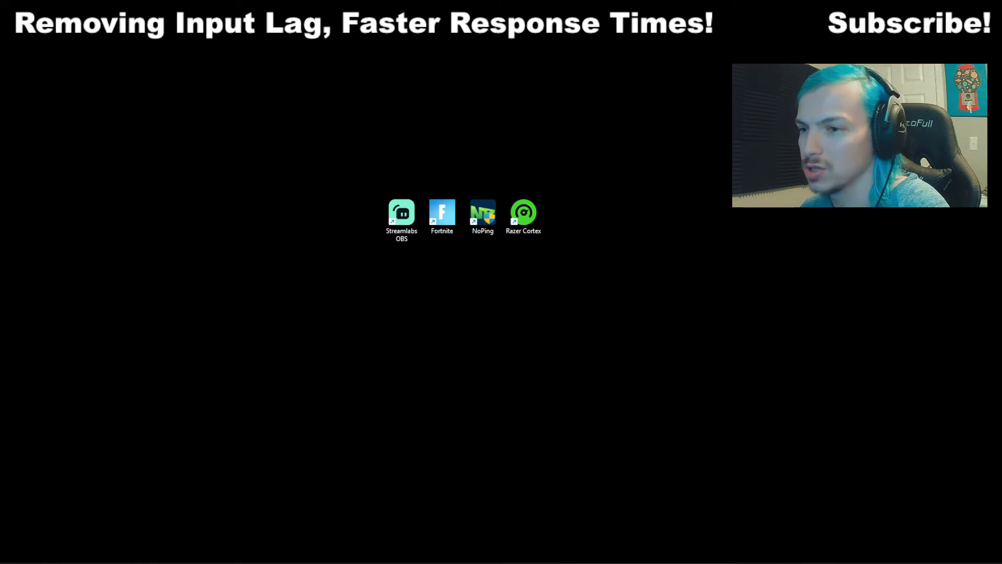
Step: Search 'gaming' to confirm Game Mode is On, then close Settings
left_click(453, 550)
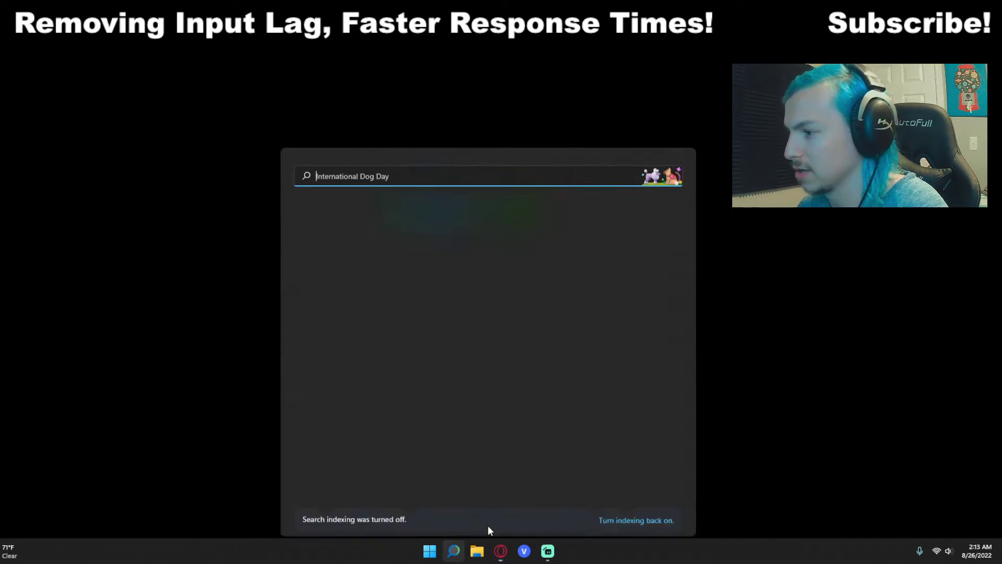
type("gaming")
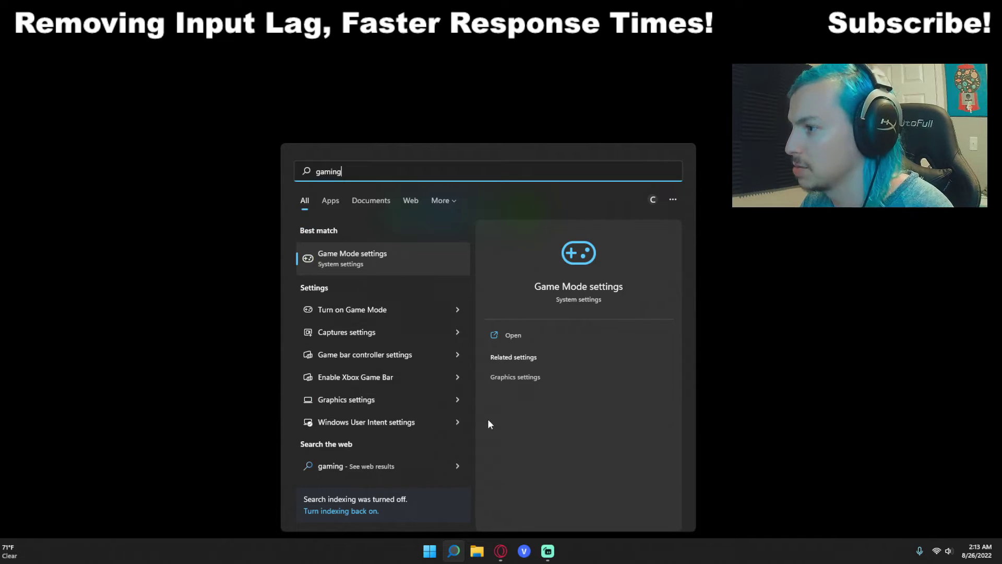
left_click(334, 257)
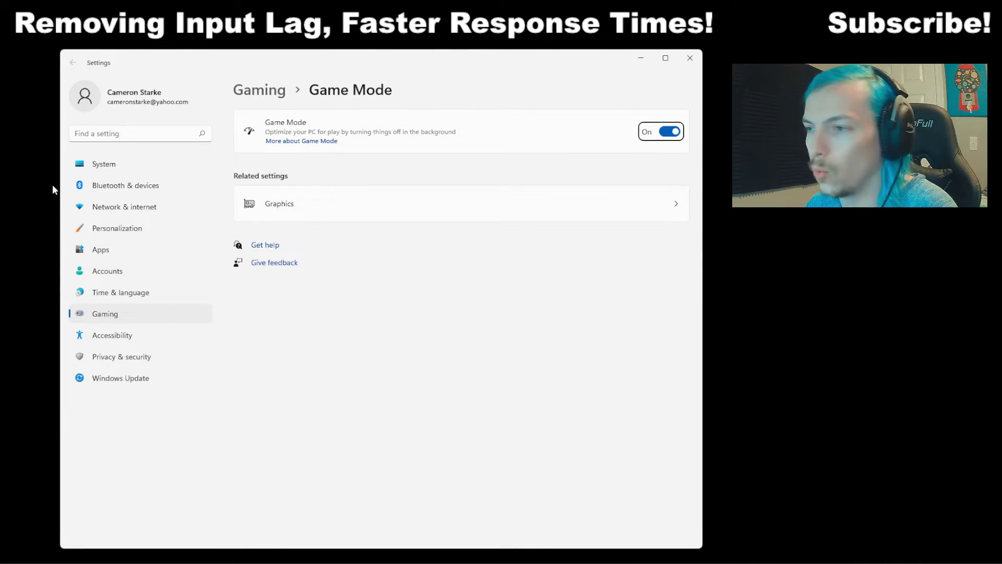
left_click(689, 58)
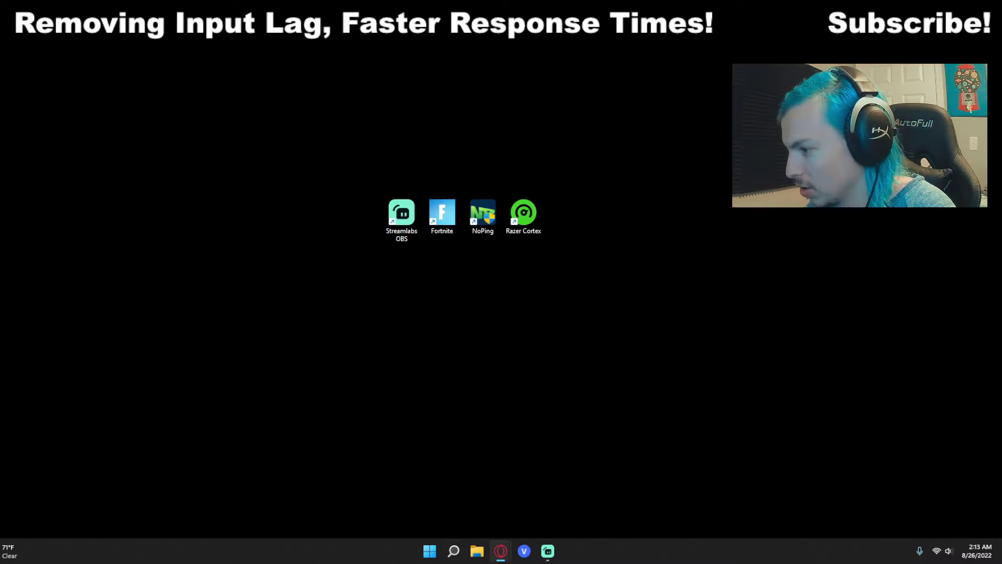
Step: Search 'graphics' to confirm Fortnite's graphics preference is High performance, then close Settings
left_click(454, 552)
type("graphics")
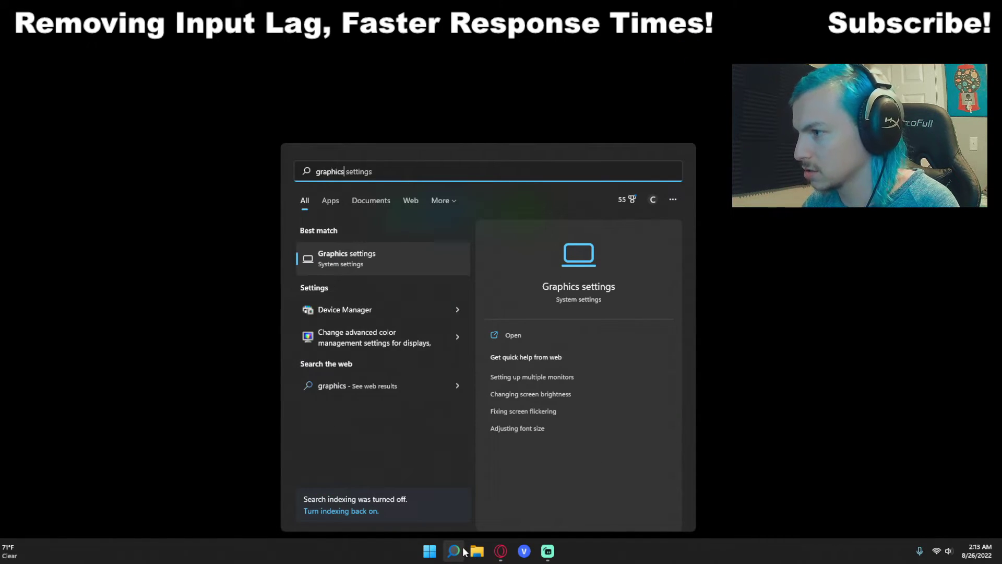
key("Return")
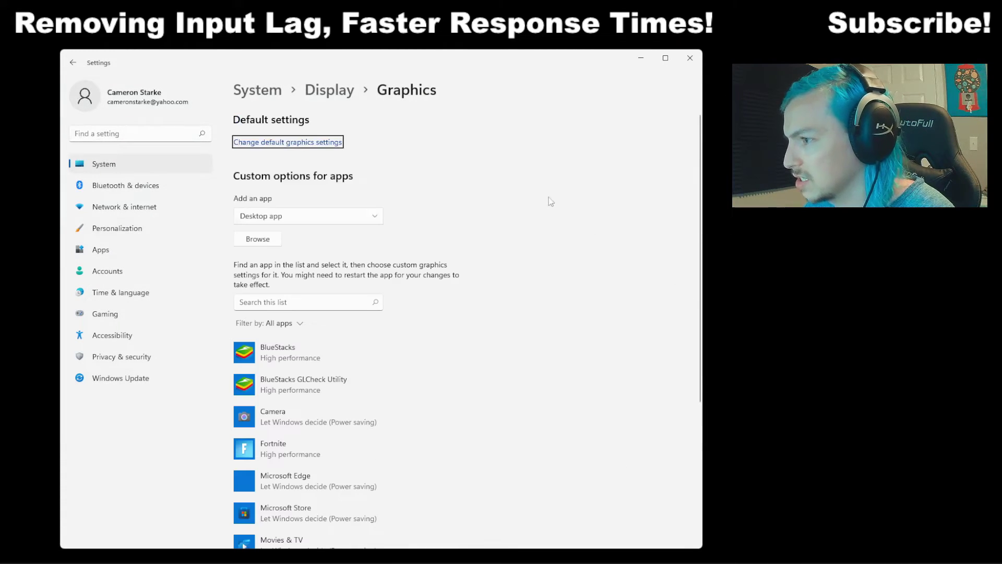
scroll(397, 281, "down", 4)
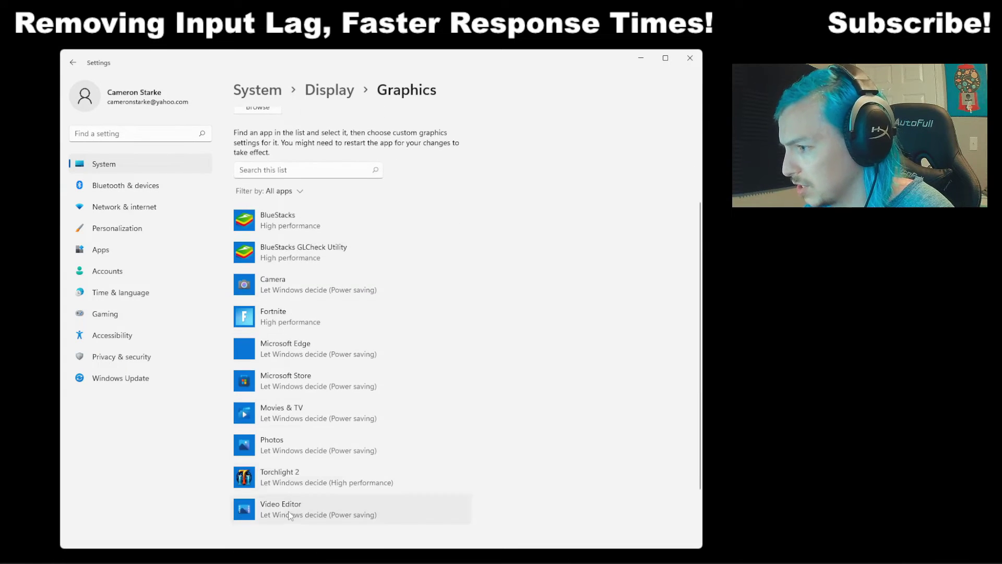
scroll(313, 396, "up", 4)
left_click(273, 457)
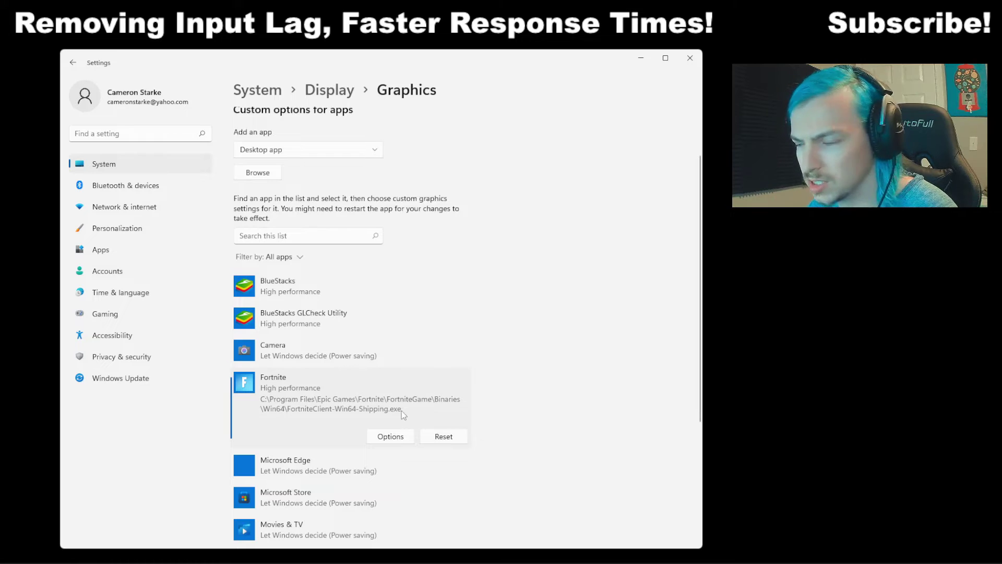
left_click(389, 437)
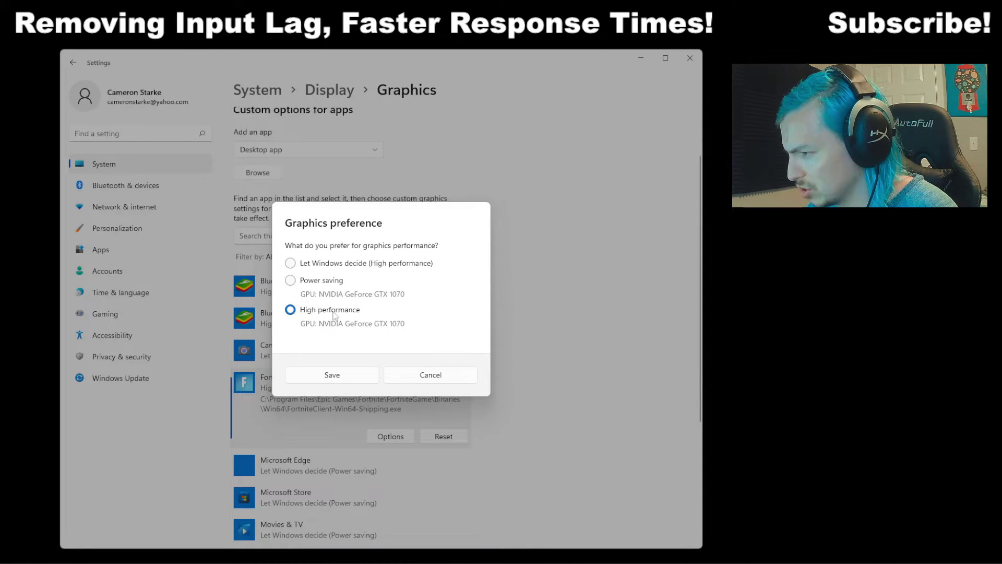
left_click(429, 375)
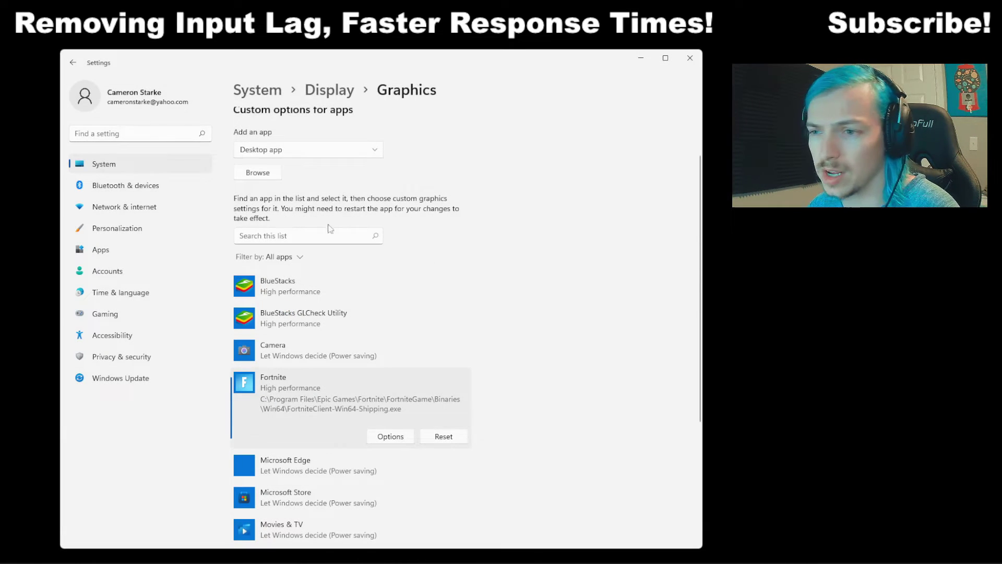
scroll(365, 243, "up", 2)
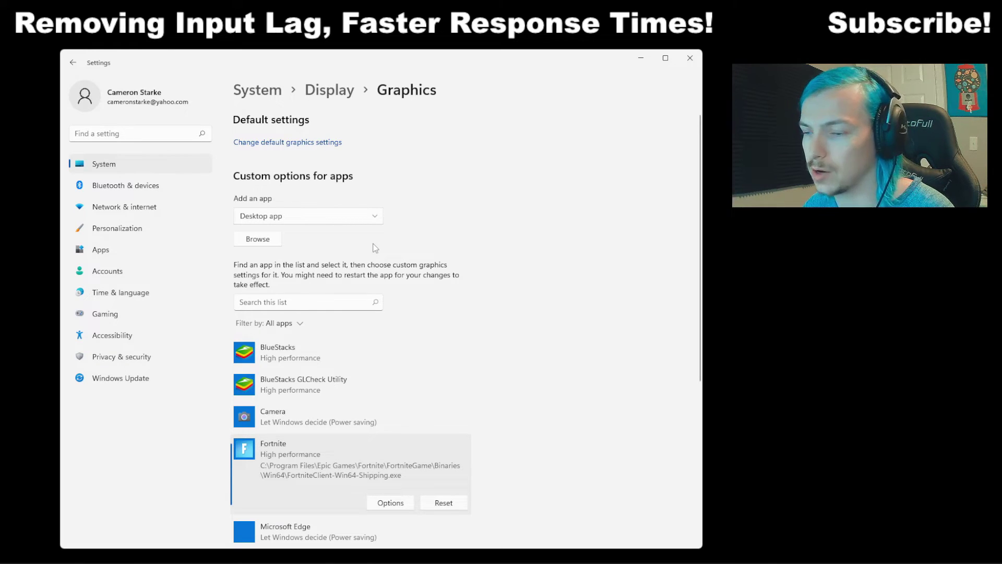
left_click(690, 59)
Step: In the advanced power settings, set JavaScript Timer Frequency to Maximum Performance
left_click(453, 552)
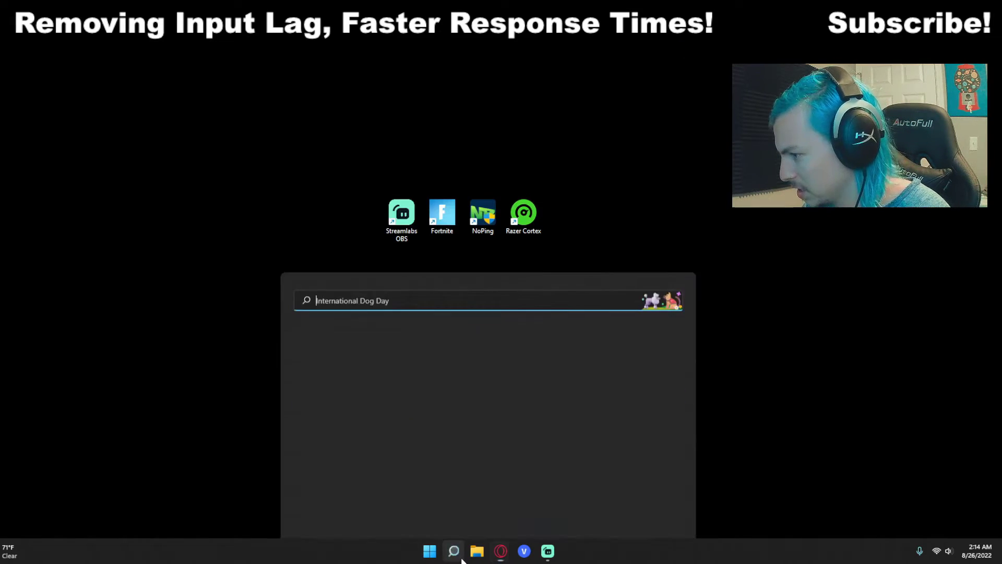
type("power")
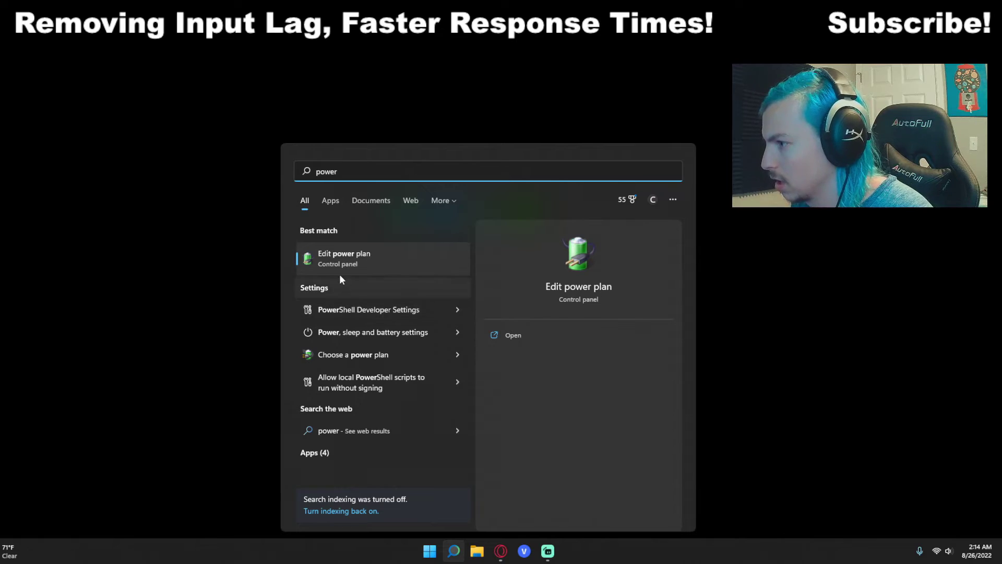
left_click(387, 256)
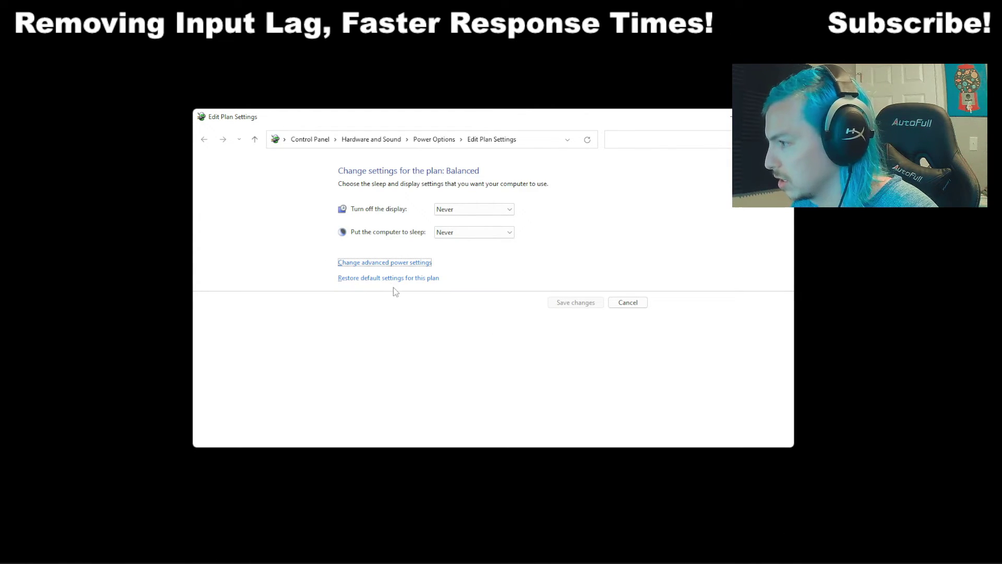
left_click(359, 269)
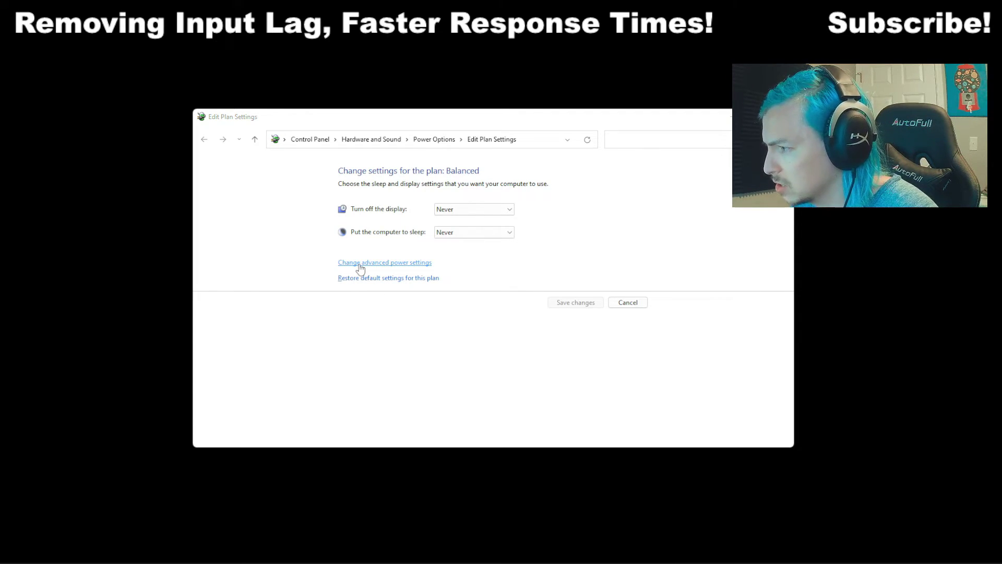
left_click(83, 192)
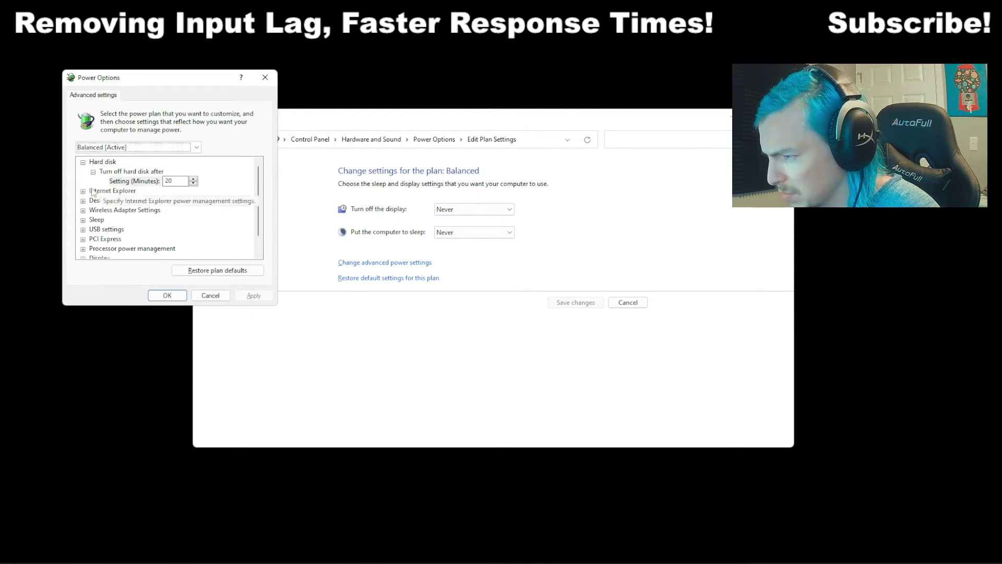
left_click(93, 201)
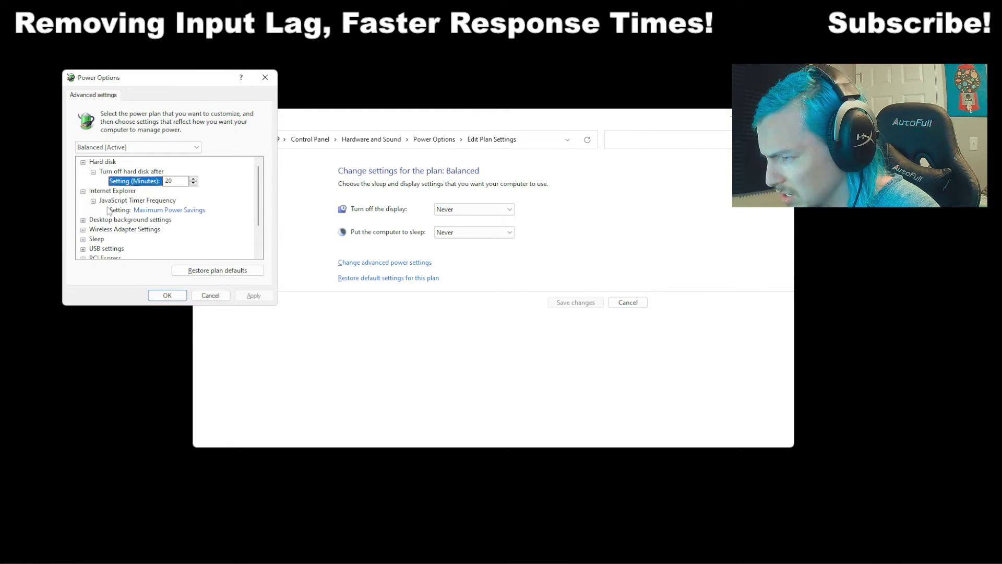
left_click(163, 210)
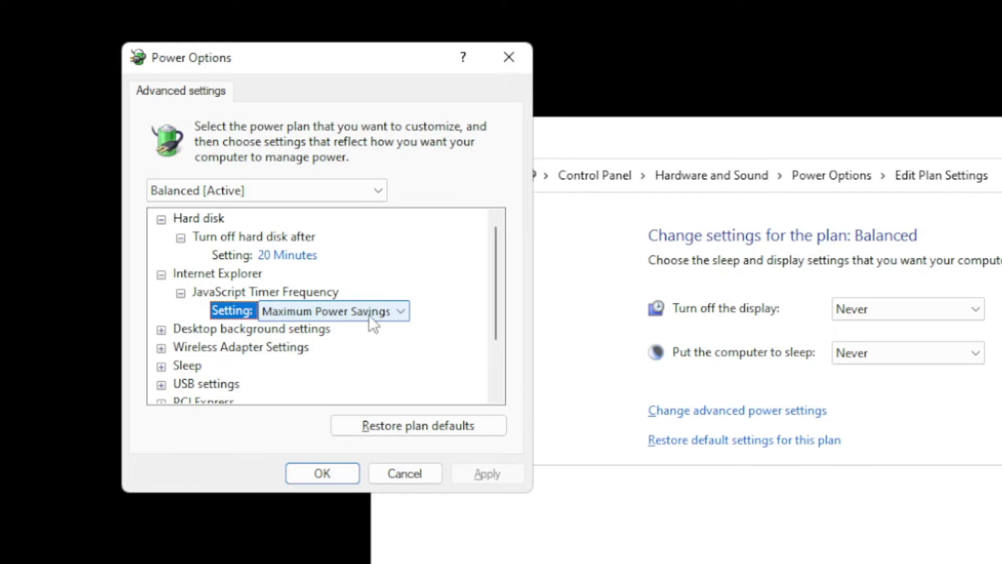
left_click(369, 314)
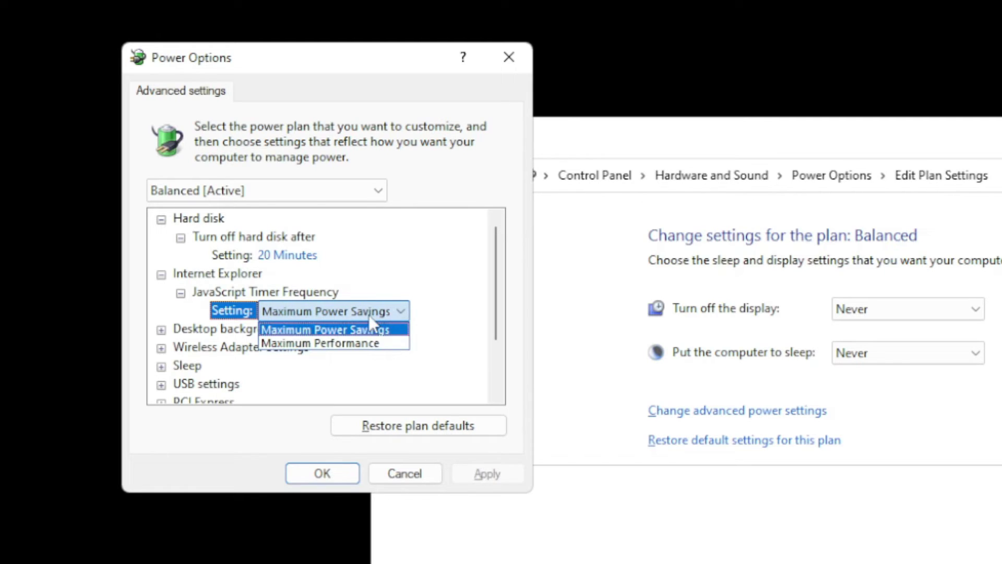
left_click(331, 344)
Step: Set the wireless adapter's Power Saving Mode to Maximum Performance
left_click(161, 329)
left_click(161, 330)
left_click(162, 329)
left_click(181, 348)
scroll(299, 365, "down", 1)
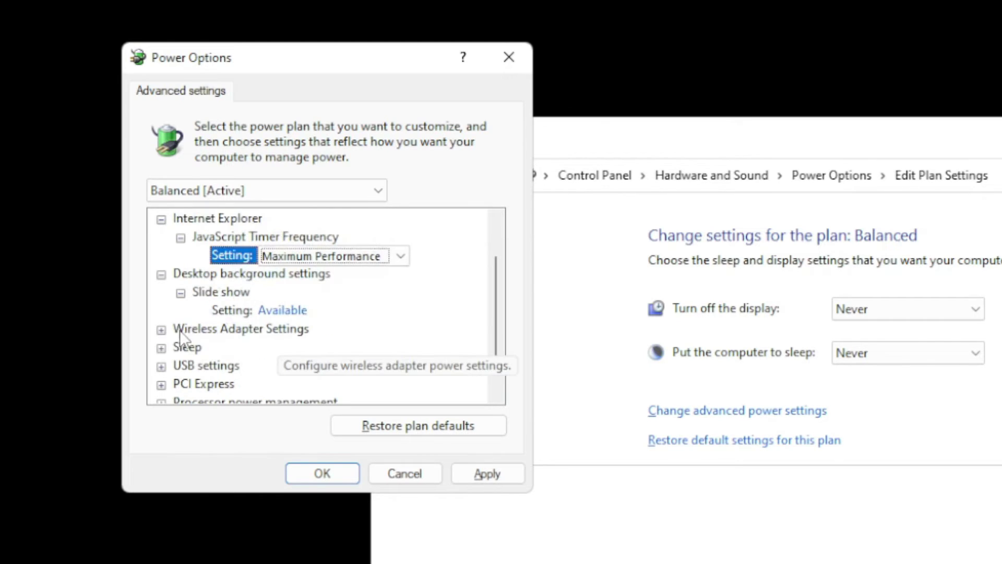
left_click(162, 329)
left_click(181, 347)
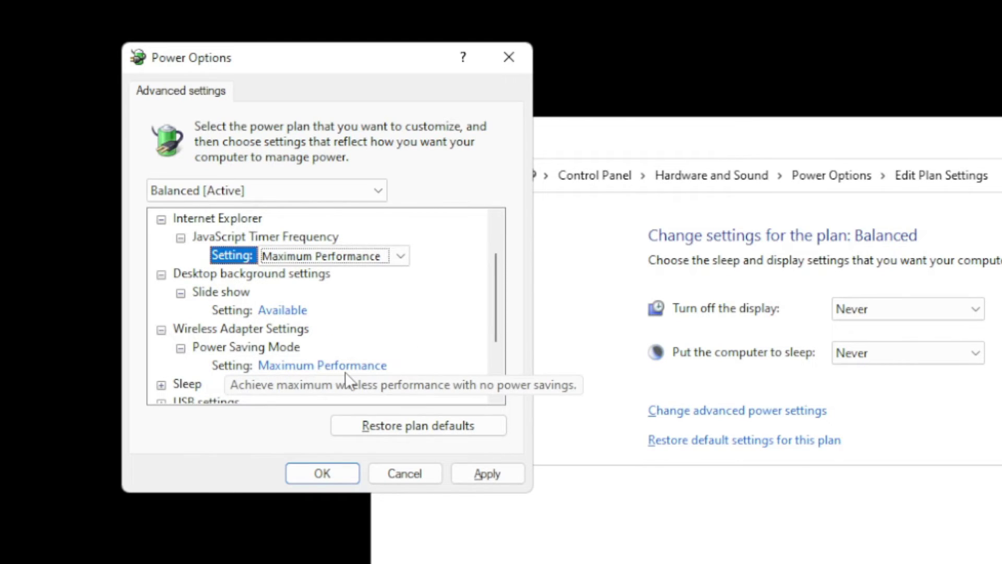
scroll(349, 375, "down", 1)
left_click(314, 316)
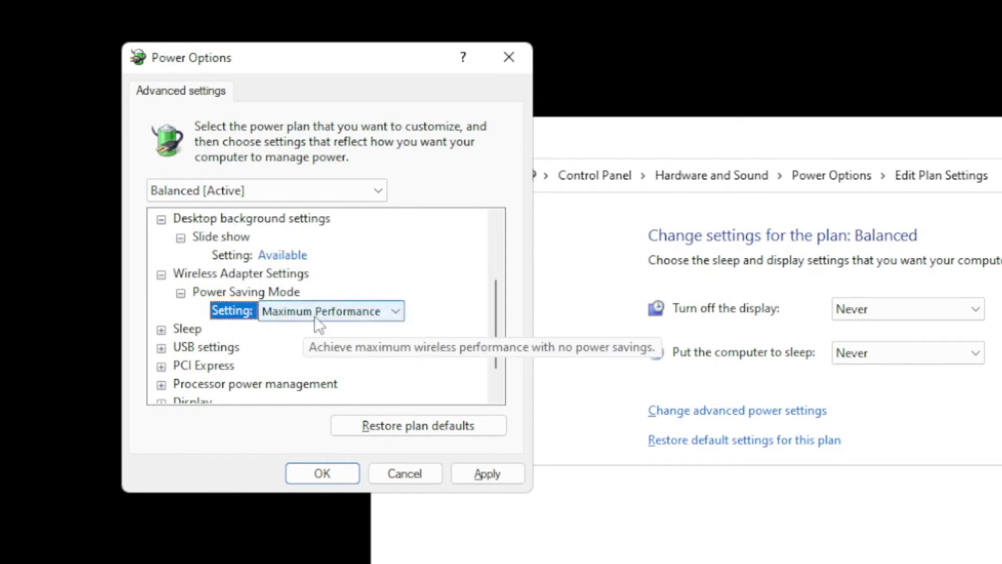
left_click(314, 316)
left_click(231, 323)
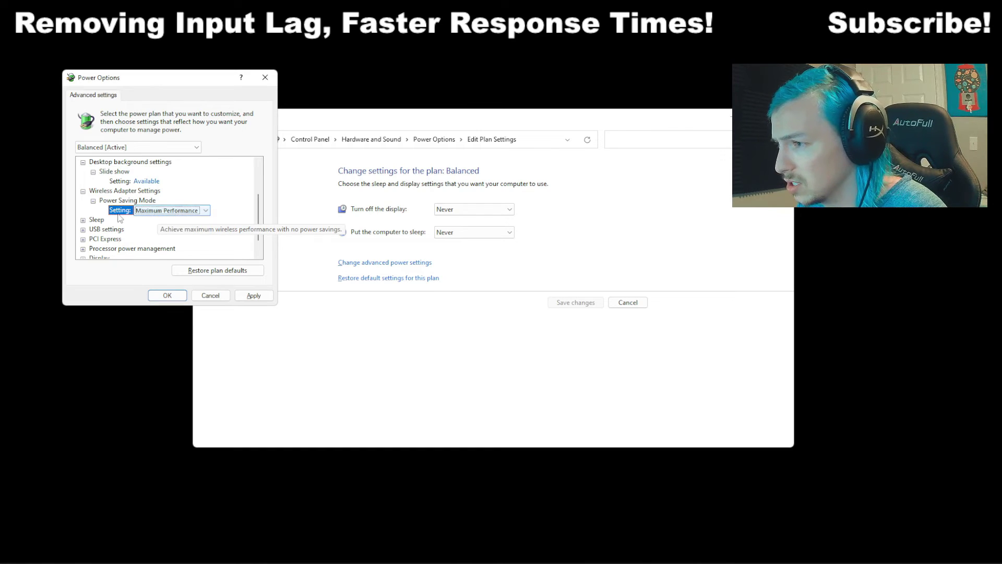
Step: Switch to the custom Max Performance plan, apply the changes and close Power Options
left_click(137, 148)
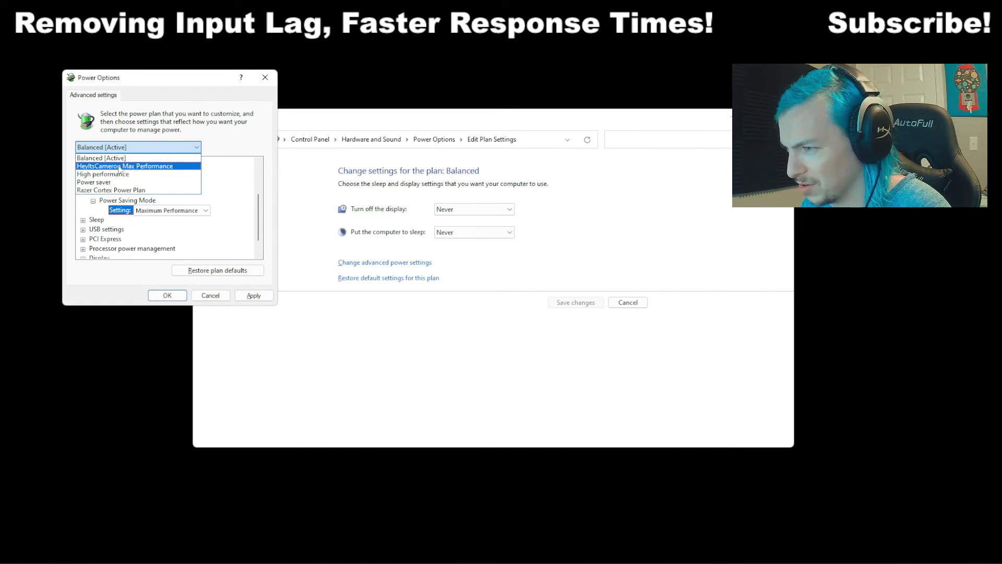
left_click(120, 166)
left_click(253, 295)
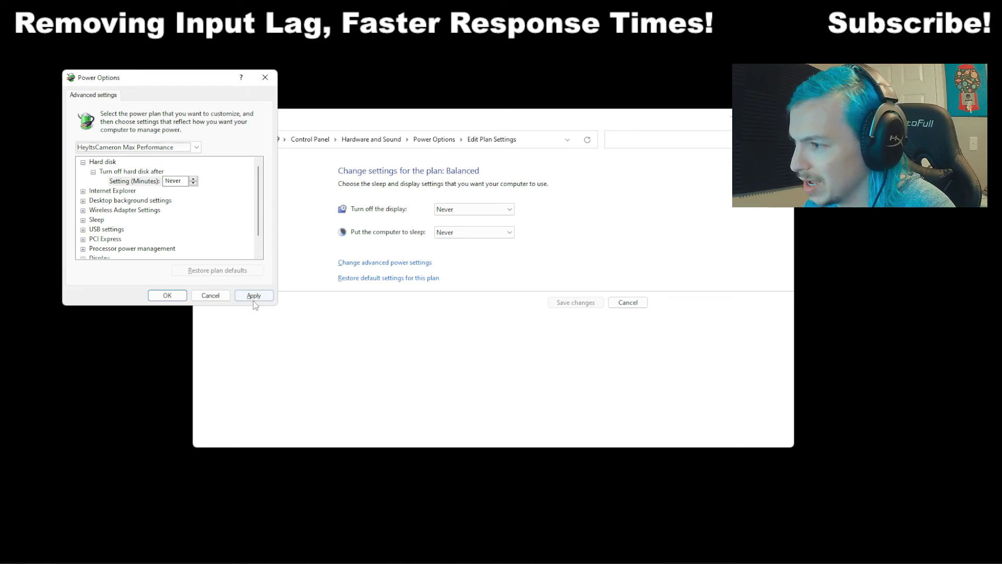
left_click(168, 295)
key("alt+F4")
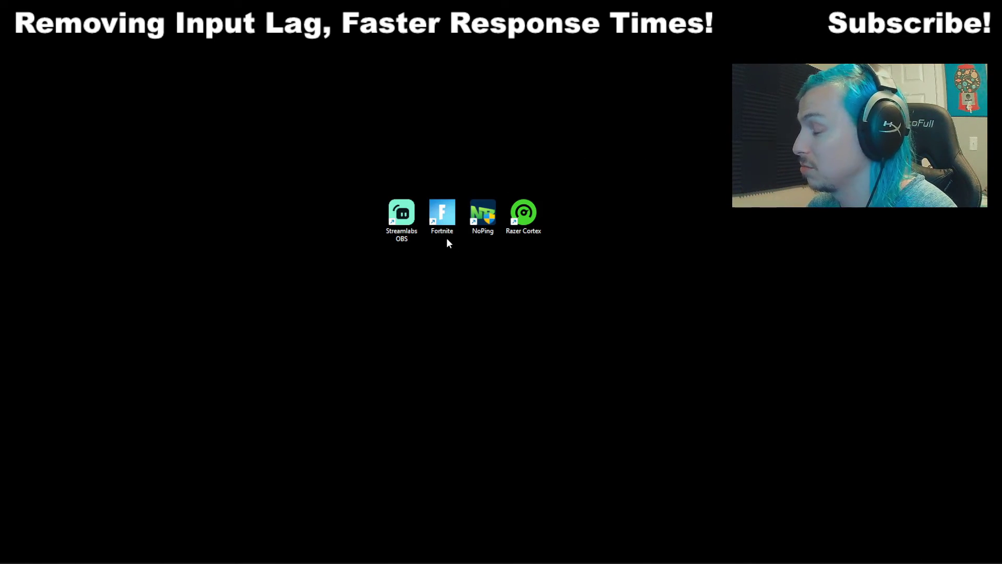
left_click(444, 224)
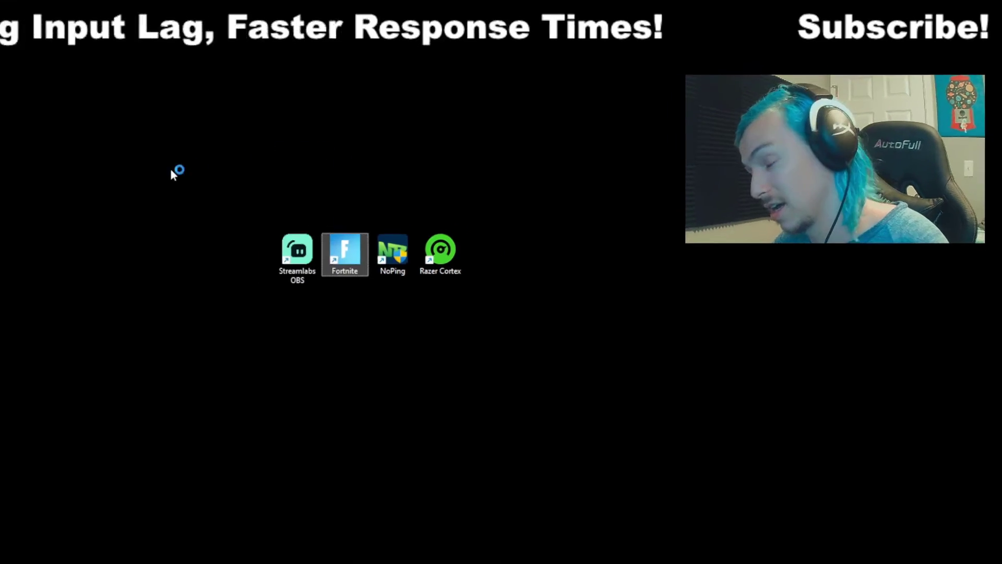